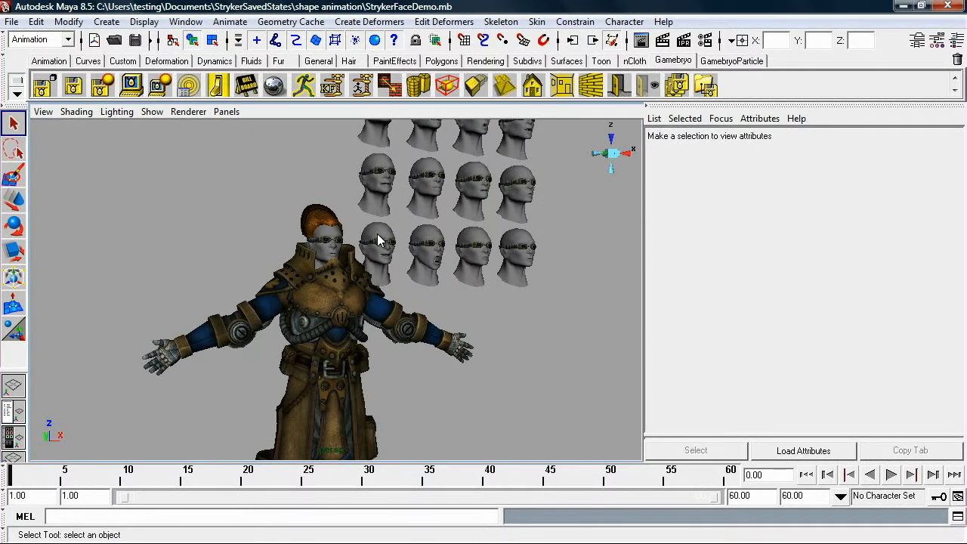
Step: Examine the character and the grid of sculpted expression heads beside it
{"action": "middle_click_drag", "start_coordinate": [410, 292], "coordinate": [430, 334], "text": "alt"}
{"action": "right_click_drag", "start_coordinate": [431, 334], "coordinate": [495, 318], "text": "alt"}
{"action": "middle_click_drag", "start_coordinate": [495, 317], "coordinate": [445, 338], "text": "alt"}
{"action": "right_click_drag", "start_coordinate": [445, 338], "coordinate": [488, 317], "text": "alt"}
{"action": "middle_click_drag", "start_coordinate": [462, 319], "coordinate": [427, 343], "text": "alt"}
{"action": "left_click_drag", "start_coordinate": [427, 344], "coordinate": [415, 350], "text": "alt"}
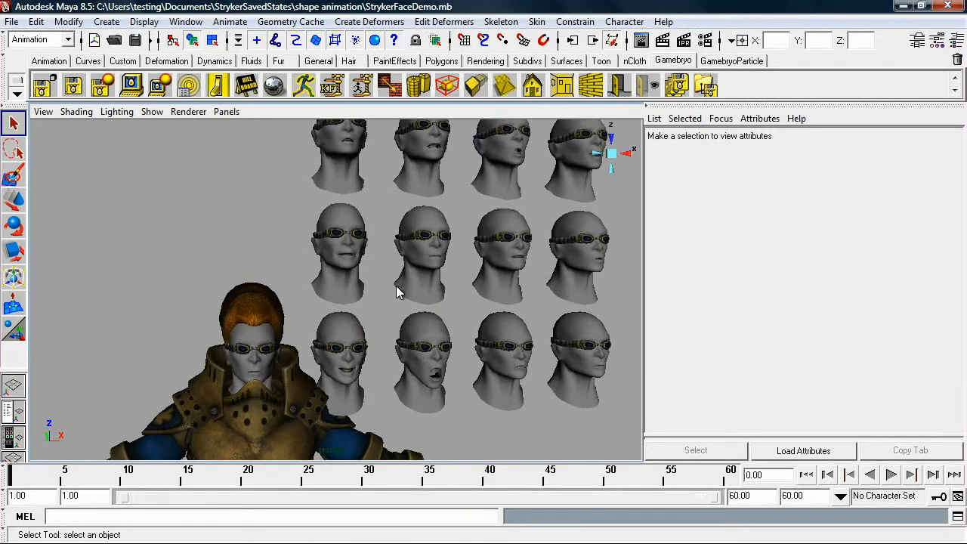
{"action": "middle_click_drag", "start_coordinate": [381, 258], "coordinate": [371, 294], "text": "alt"}
{"action": "right_click_drag", "start_coordinate": [403, 327], "coordinate": [423, 310], "text": "alt"}
{"action": "middle_click_drag", "start_coordinate": [414, 297], "coordinate": [406, 239], "text": "alt"}
{"action": "middle_click_drag", "start_coordinate": [444, 274], "coordinate": [474, 278], "text": "alt"}
{"action": "right_click_drag", "start_coordinate": [458, 279], "coordinate": [410, 282], "text": "alt"}
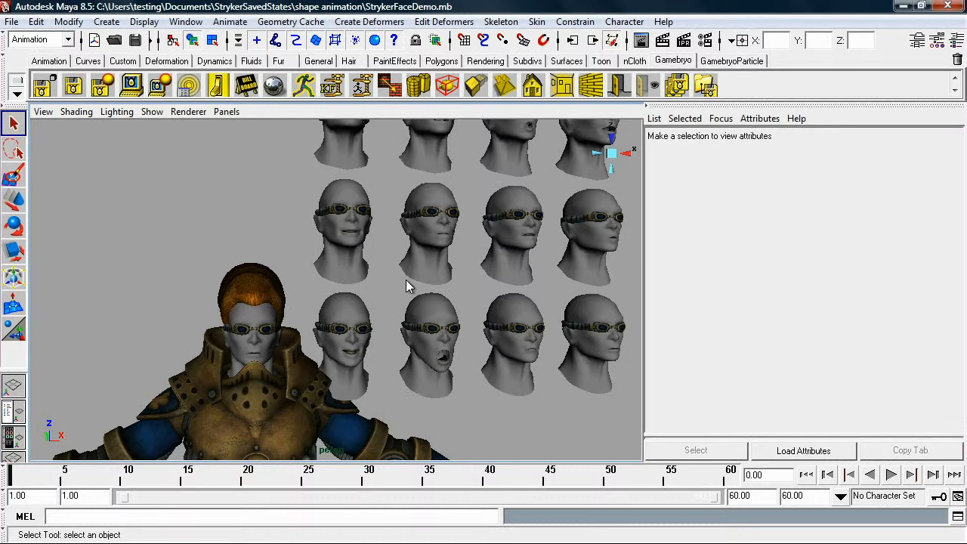
{"action": "middle_click_drag", "start_coordinate": [363, 273], "coordinate": [340, 315], "text": "alt"}
{"action": "right_click_drag", "start_coordinate": [334, 281], "coordinate": [335, 338], "text": "alt"}
{"action": "middle_click_drag", "start_coordinate": [335, 337], "coordinate": [315, 254], "text": "alt"}
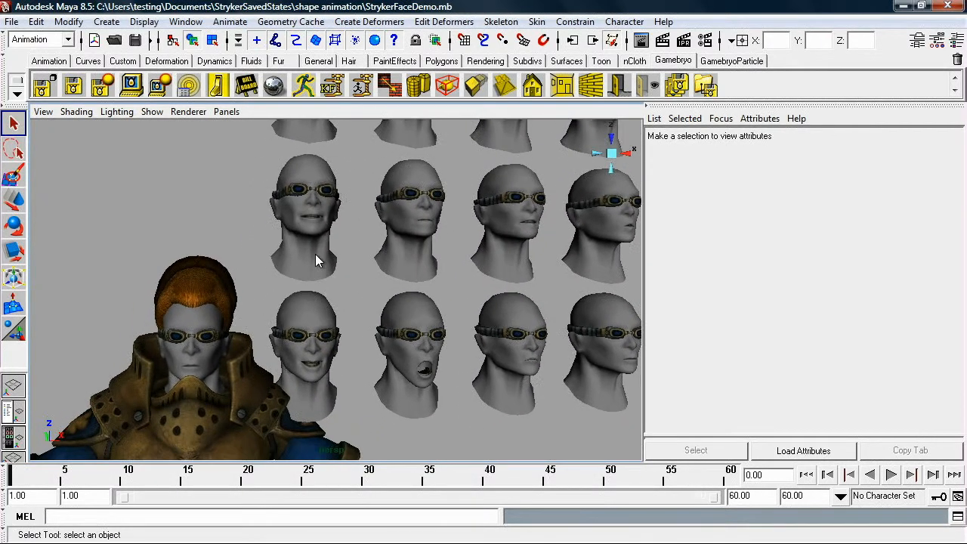
Step: Create a blend shape node named FaceShapes on the character's face mesh and display its attributes
{"action": "left_click", "coordinate": [202, 323]}
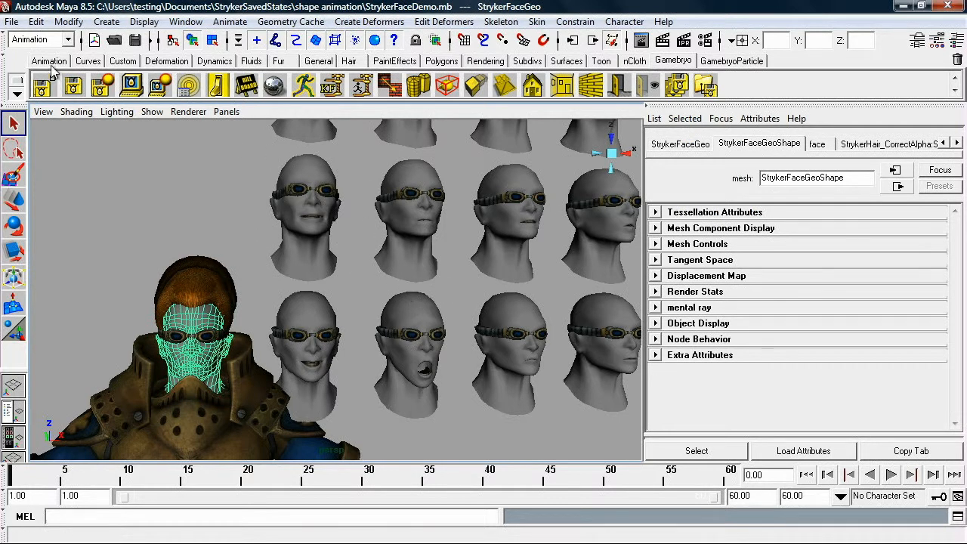
{"action": "left_click", "coordinate": [47, 39]}
{"action": "left_click", "coordinate": [46, 43]}
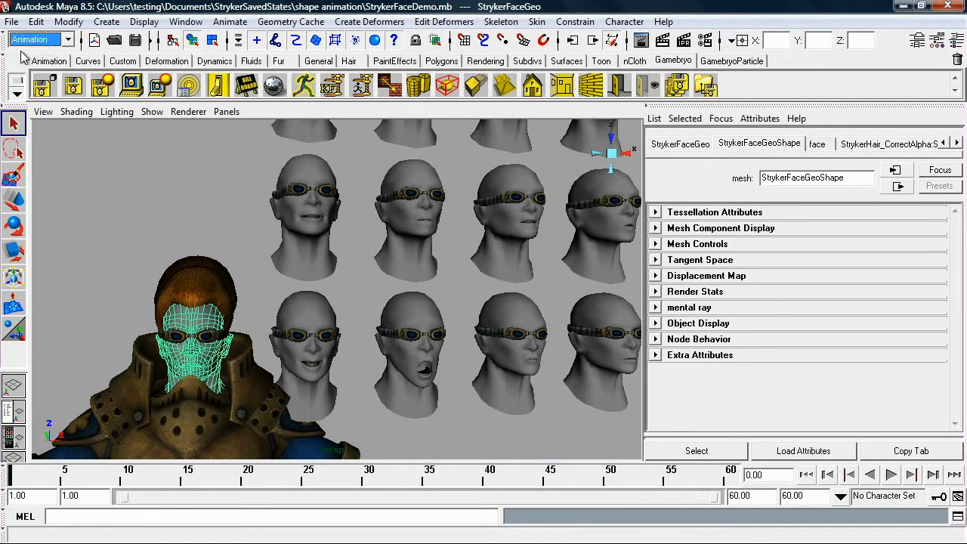
{"action": "left_click", "coordinate": [357, 26]}
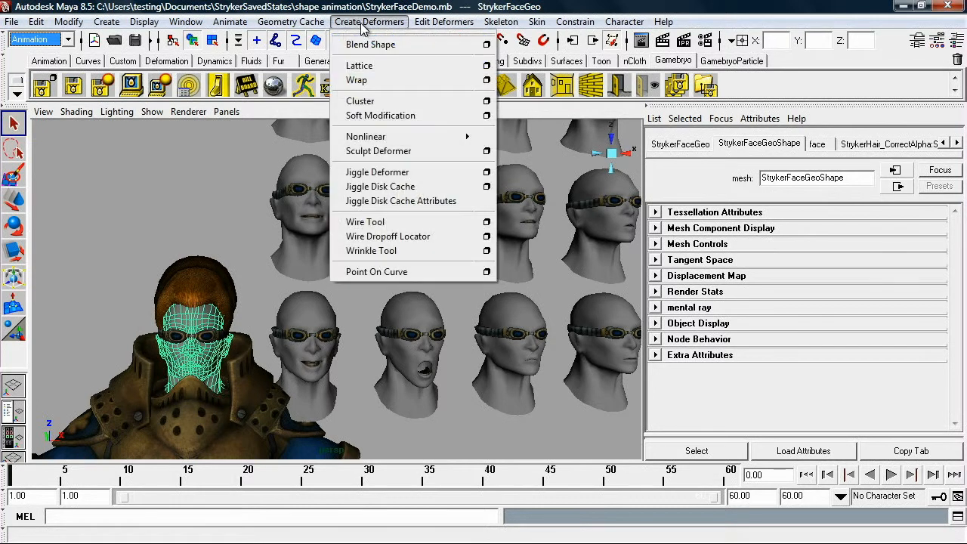
{"action": "left_click", "coordinate": [486, 43]}
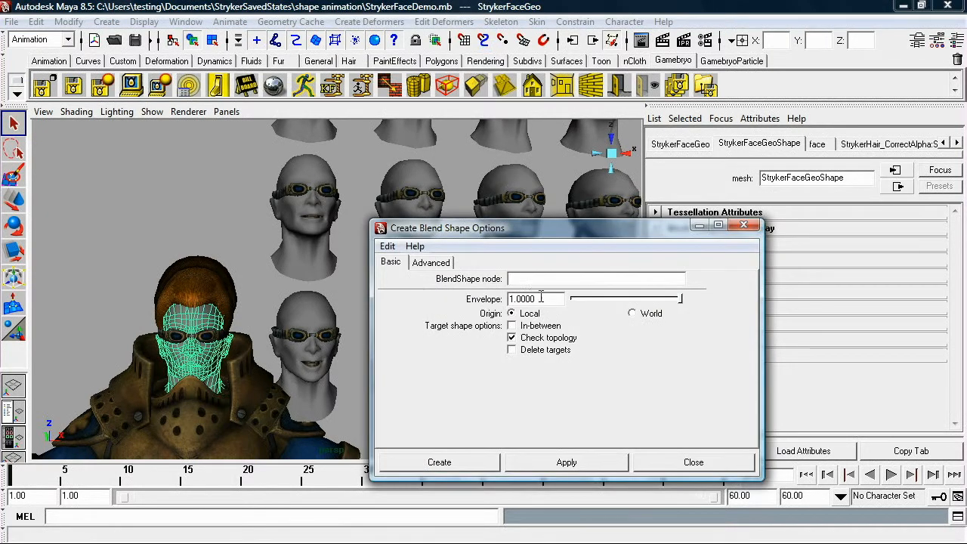
{"action": "left_click", "coordinate": [513, 279]}
{"action": "type", "text": "F"}
{"action": "key", "text": "Return"}
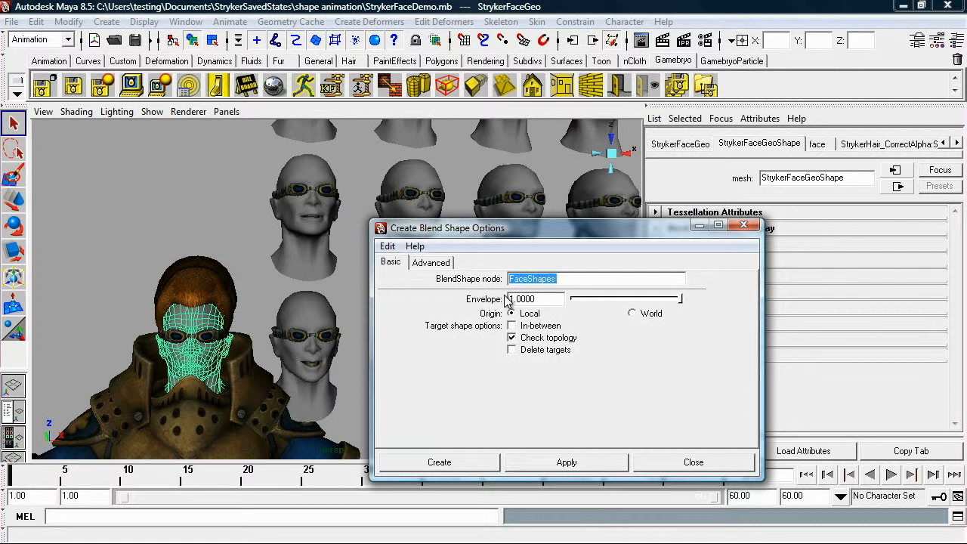
{"action": "left_click", "coordinate": [396, 461]}
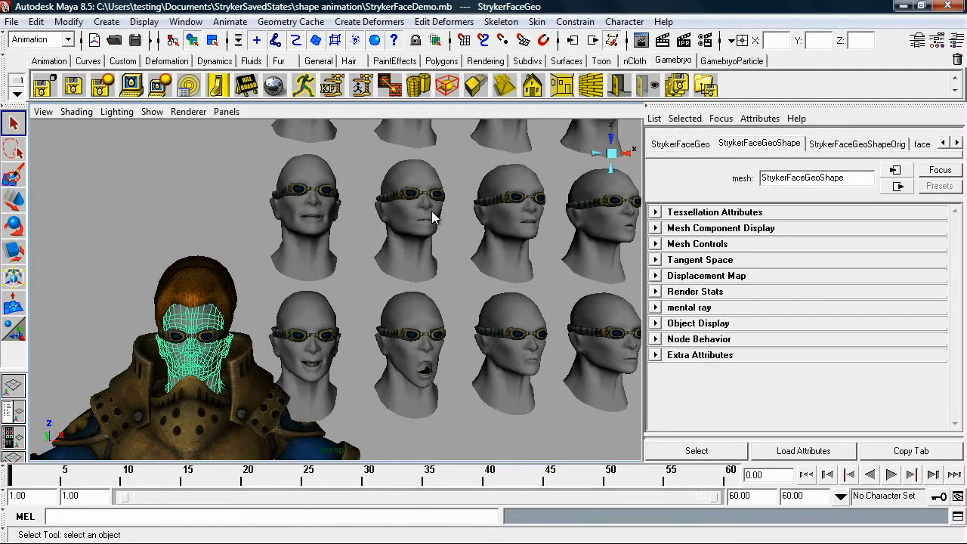
{"action": "left_click", "coordinate": [956, 142]}
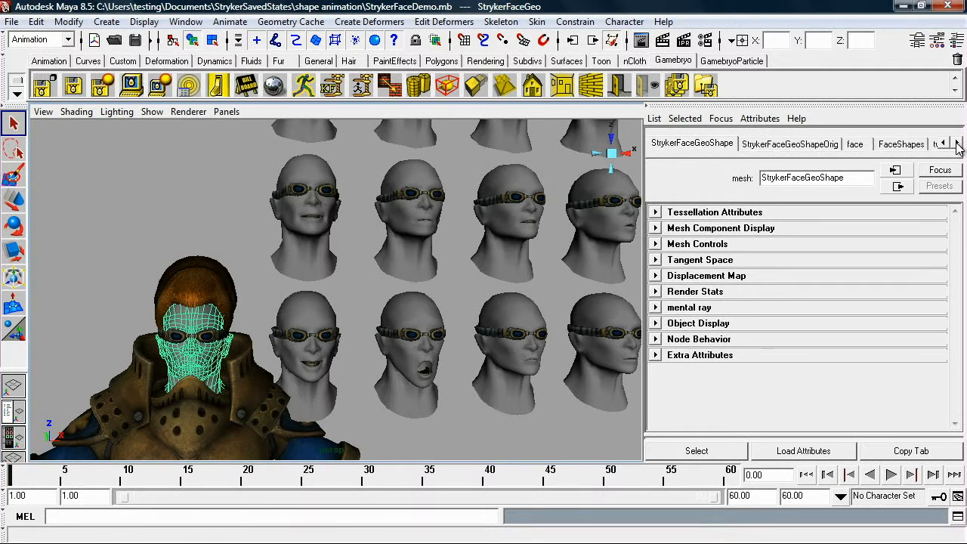
{"action": "left_click", "coordinate": [907, 145]}
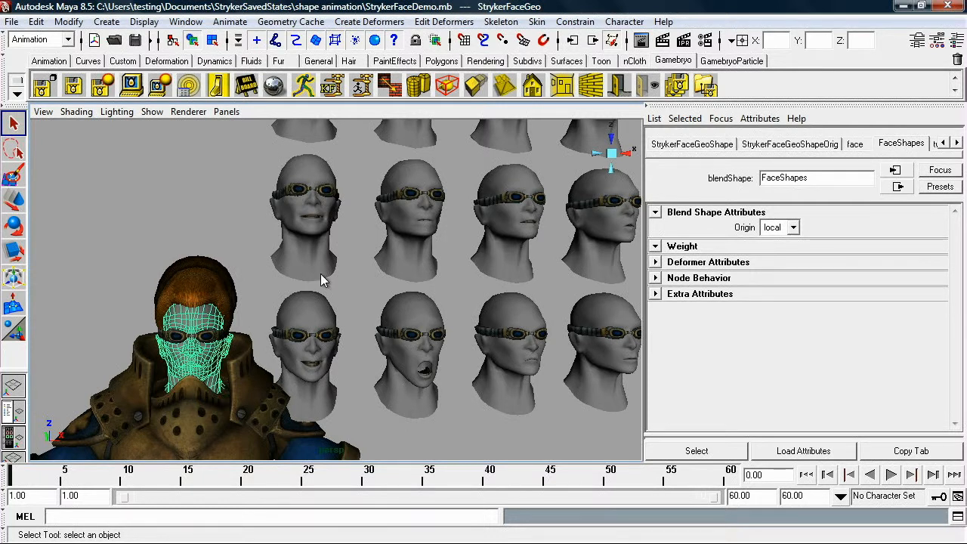
Step: Add the Smile head as a blend shape target to the character's face mesh
{"action": "left_click", "coordinate": [325, 311]}
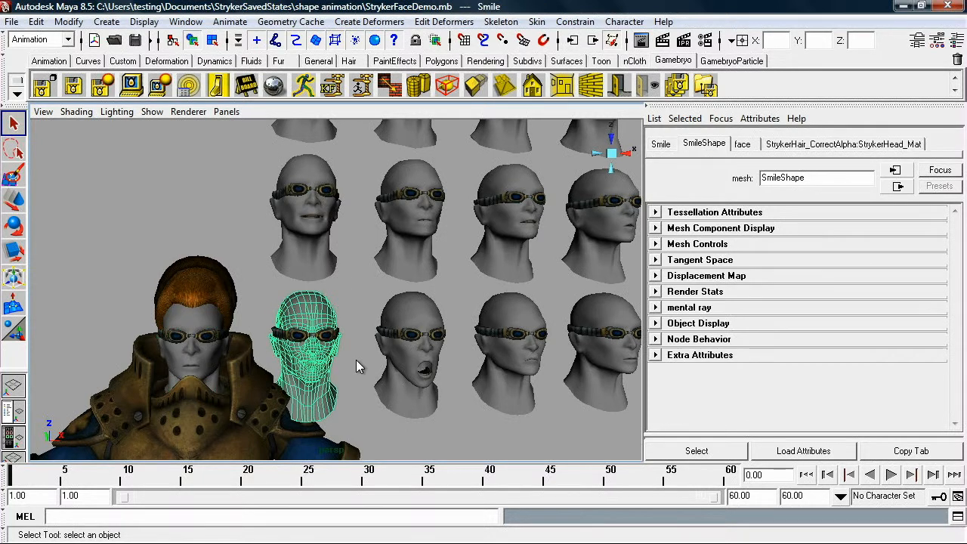
{"action": "left_click", "coordinate": [212, 326]}
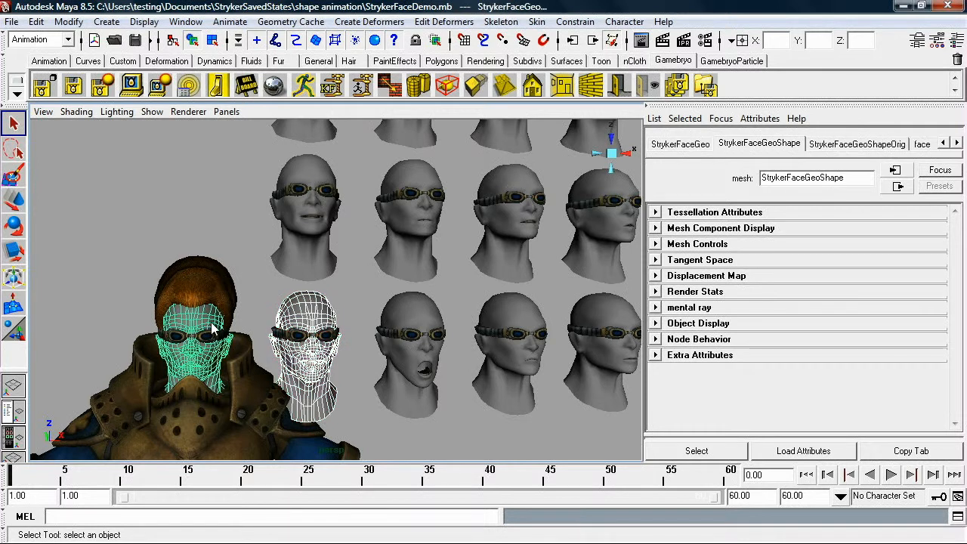
{"action": "left_click", "coordinate": [444, 21]}
{"action": "mouse_move", "coordinate": [469, 81]}
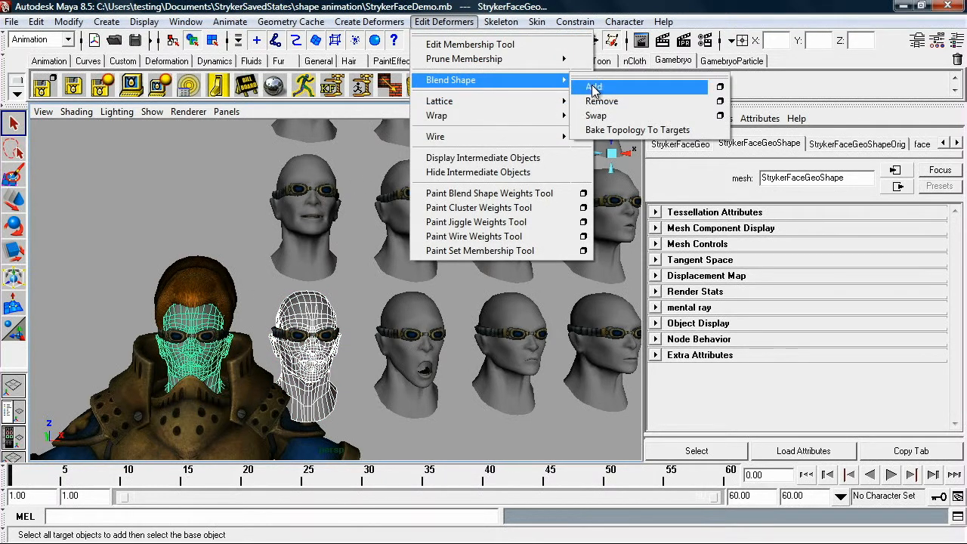
{"action": "left_click", "coordinate": [595, 90]}
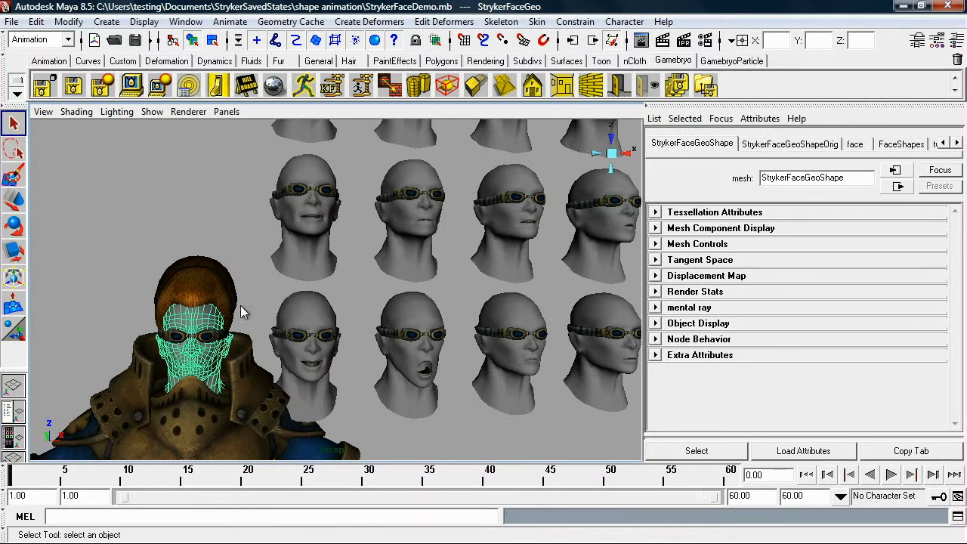
Step: Test the Smile target by raising its FaceShapes weight to 1.000 on the character's face
{"action": "left_click", "coordinate": [323, 306]}
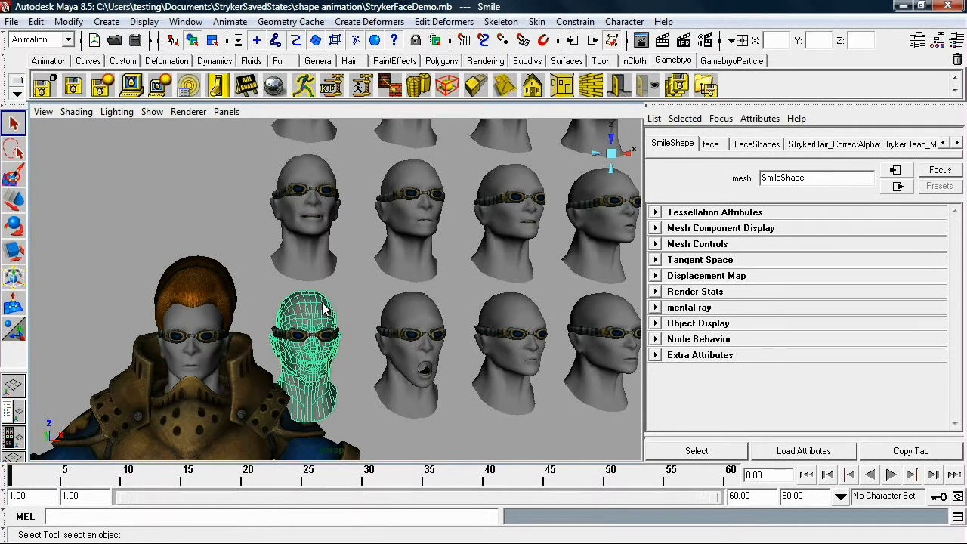
{"action": "left_click", "coordinate": [196, 323]}
{"action": "left_click", "coordinate": [905, 144]}
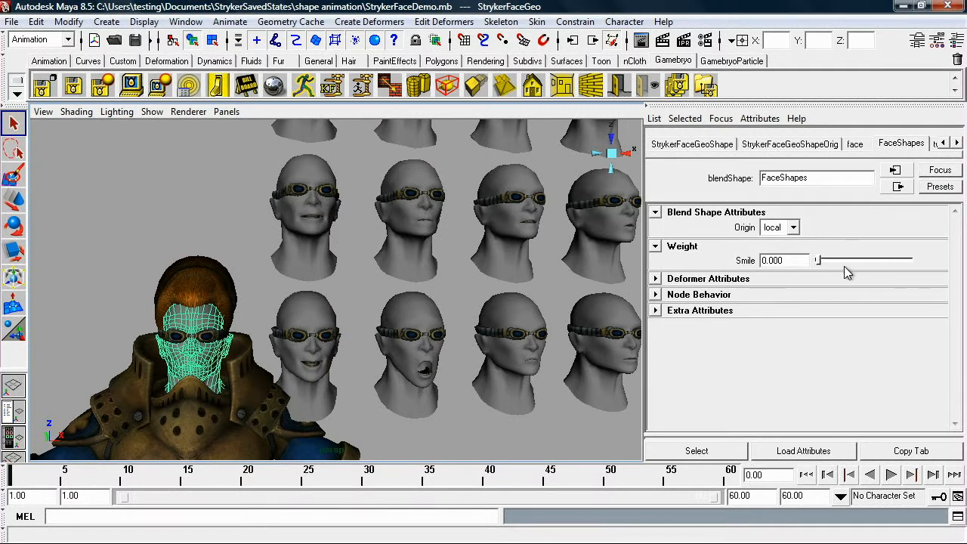
{"action": "right_click_drag", "start_coordinate": [326, 310], "coordinate": [361, 309], "text": "alt"}
{"action": "middle_click_drag", "start_coordinate": [361, 308], "coordinate": [490, 255], "text": "alt"}
{"action": "right_click_drag", "start_coordinate": [490, 259], "coordinate": [370, 325], "text": "alt"}
{"action": "left_click_drag", "start_coordinate": [818, 261], "coordinate": [953, 279]}
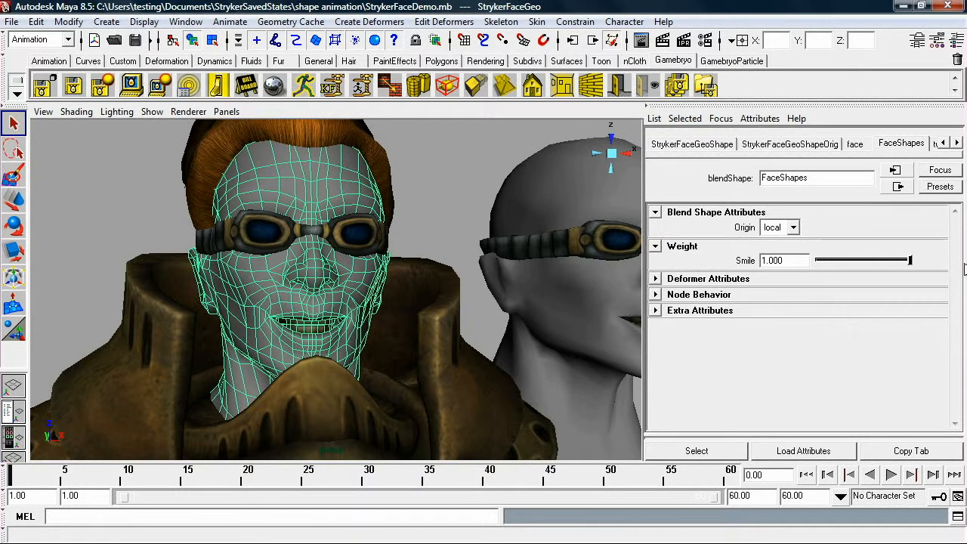
Step: Inspect the Smile head's transform node and reopen the FaceShapes attributes of the character's face
{"action": "middle_click_drag", "start_coordinate": [490, 273], "coordinate": [419, 278], "text": "alt"}
{"action": "left_click_drag", "start_coordinate": [418, 284], "coordinate": [384, 287], "text": "alt"}
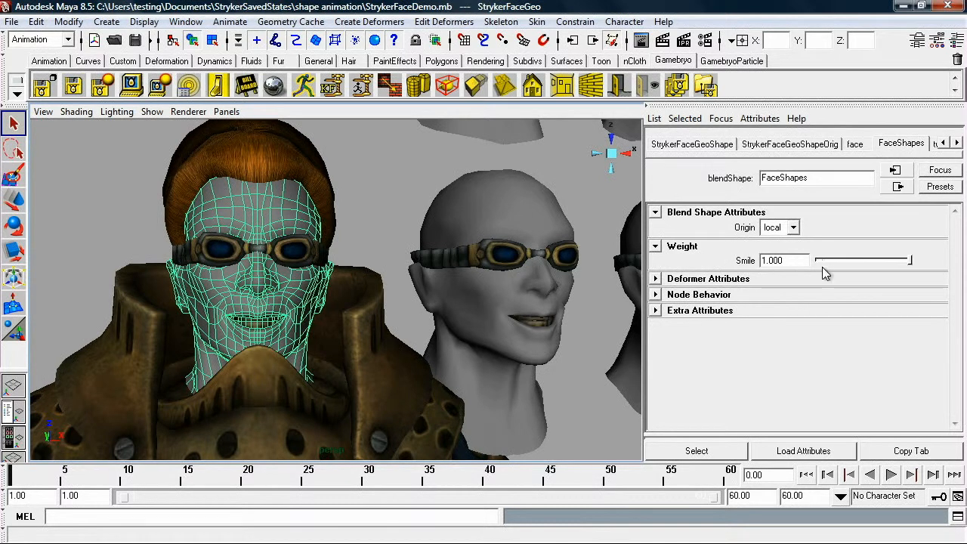
{"action": "left_click", "coordinate": [500, 309]}
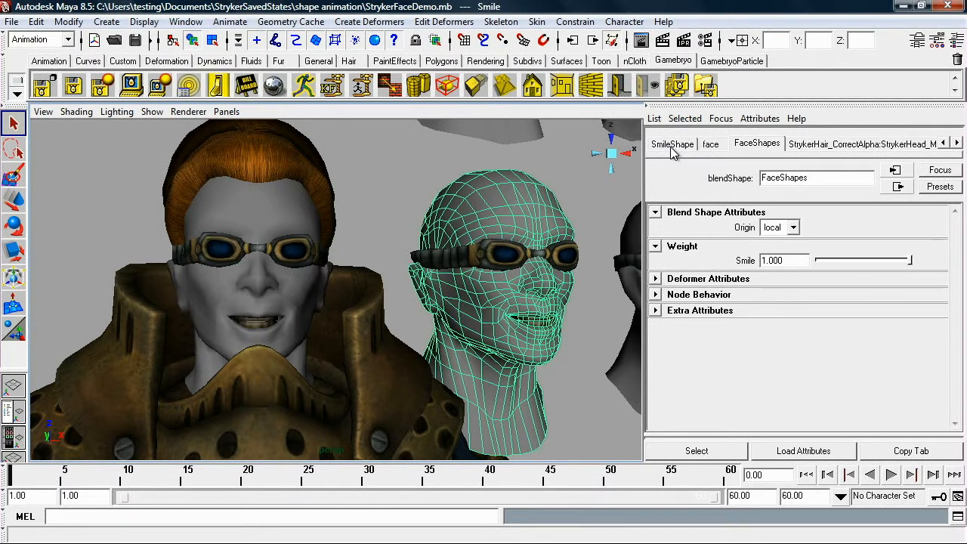
{"action": "left_click", "coordinate": [670, 149]}
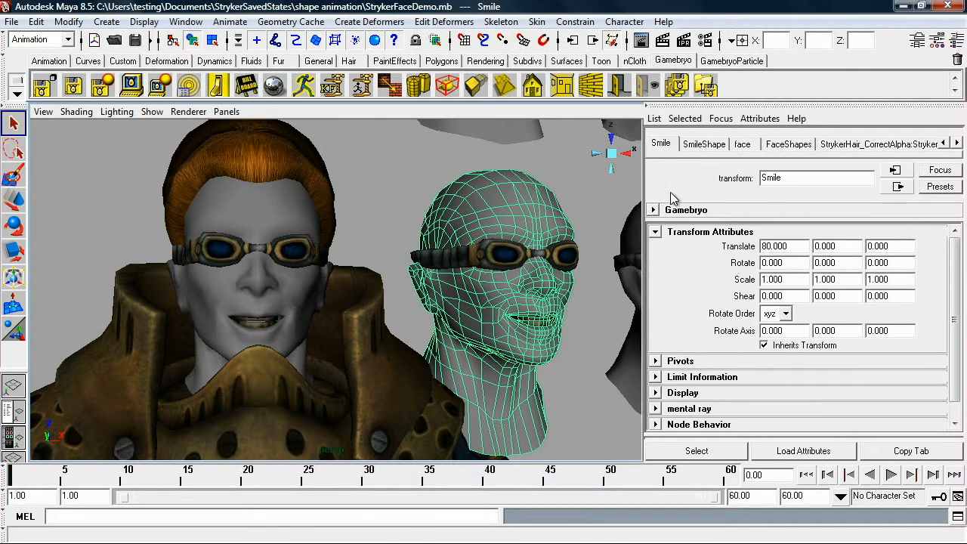
{"action": "left_click", "coordinate": [297, 295]}
{"action": "left_click", "coordinate": [956, 143]}
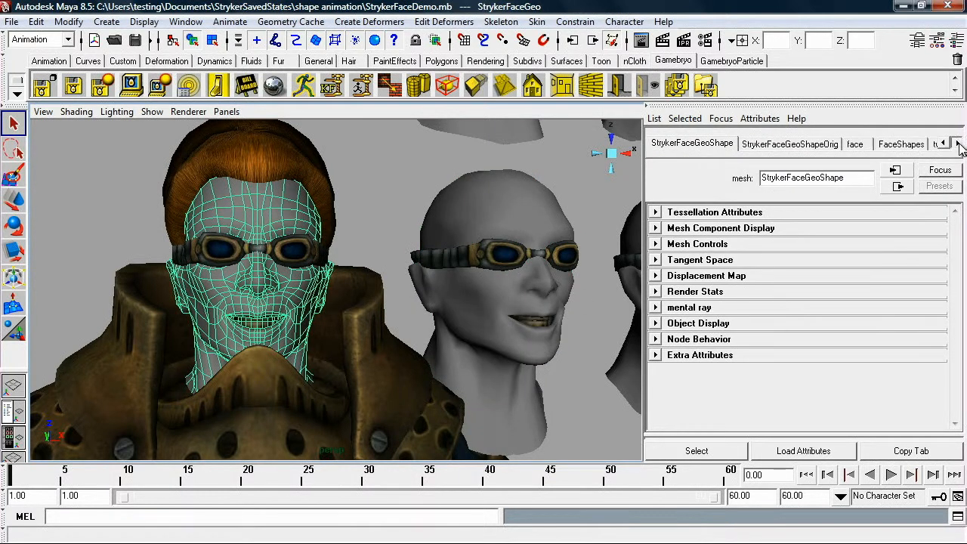
{"action": "left_click", "coordinate": [901, 143]}
Step: Key the Smile weight at 0.000 on frame 1 in the face's FaceShapes attributes
{"action": "left_click_drag", "start_coordinate": [465, 333], "coordinate": [514, 319], "text": "alt"}
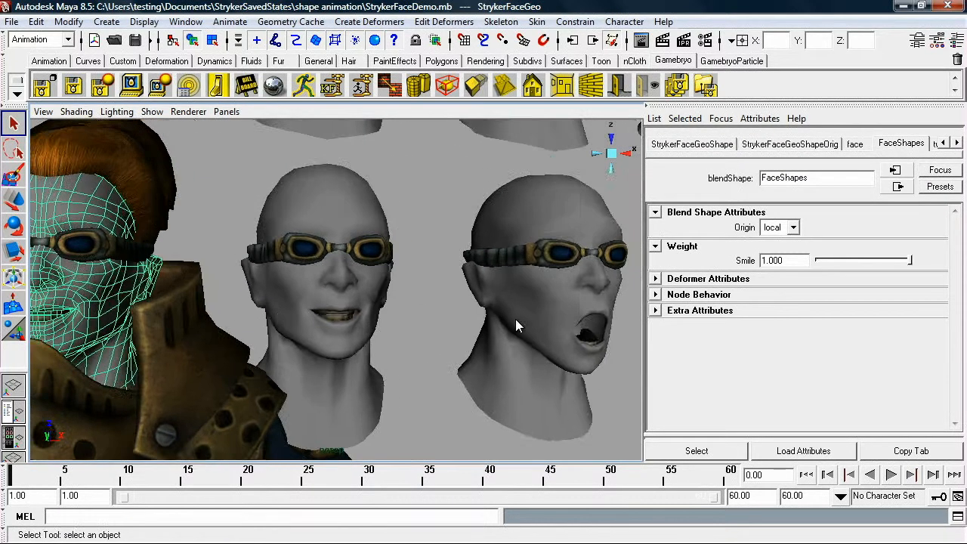
{"action": "left_click", "coordinate": [517, 323]}
{"action": "middle_click_drag", "start_coordinate": [142, 303], "coordinate": [207, 281], "text": "alt"}
{"action": "left_click", "coordinate": [220, 288]}
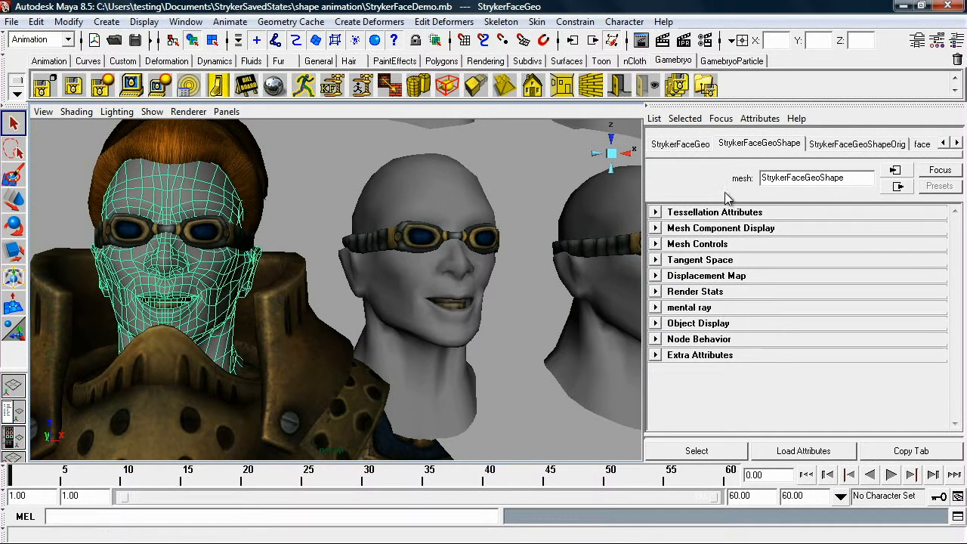
{"action": "left_click", "coordinate": [958, 144]}
{"action": "left_click", "coordinate": [901, 144]}
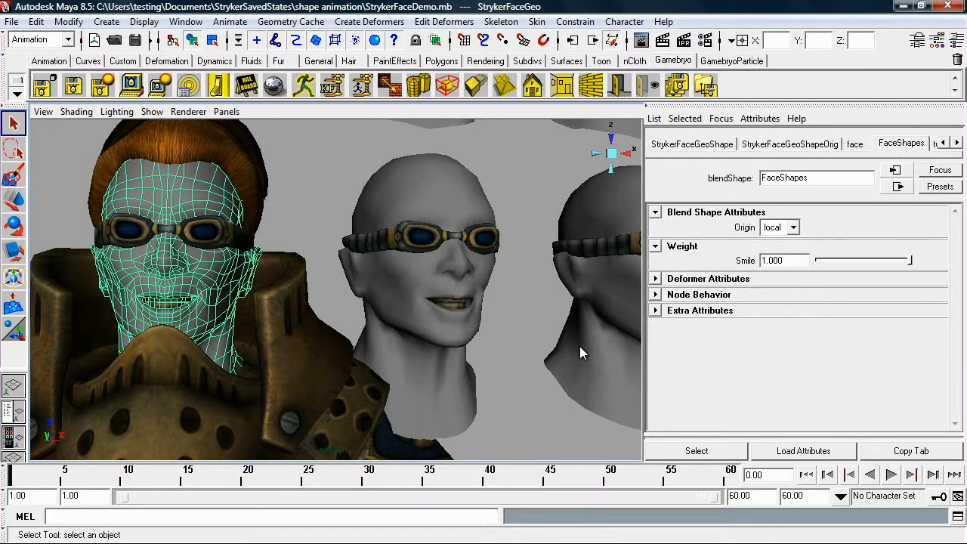
{"action": "left_click", "coordinate": [16, 476]}
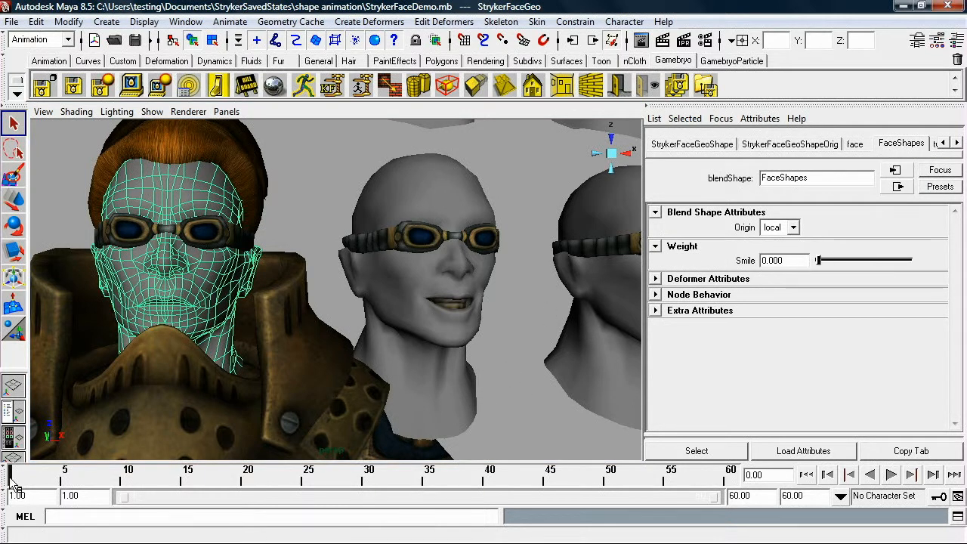
{"action": "right_click", "coordinate": [739, 261]}
{"action": "left_click", "coordinate": [719, 289]}
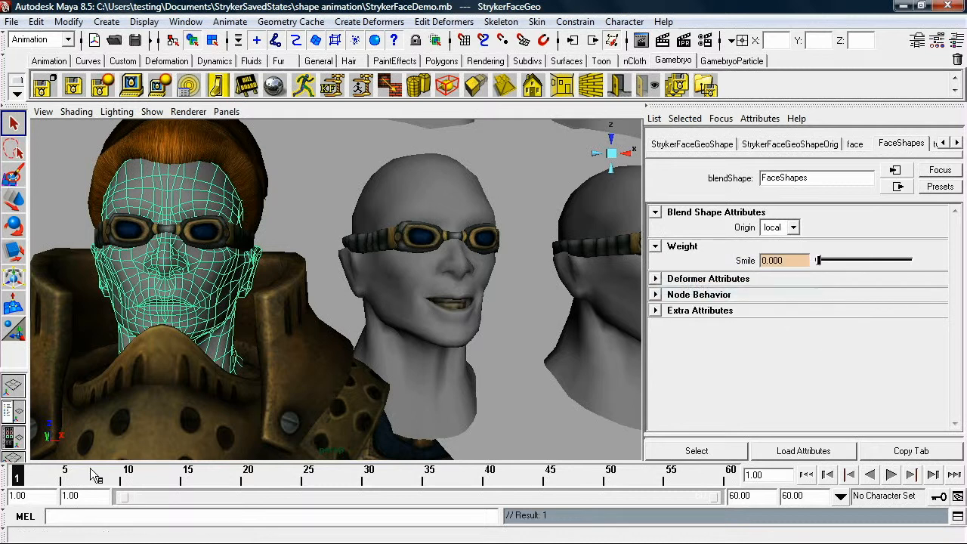
Step: Set the Smile weight to 1.000 on frame 5 and key it
{"action": "left_click", "coordinate": [66, 475]}
{"action": "left_click_drag", "start_coordinate": [818, 260], "coordinate": [943, 264]}
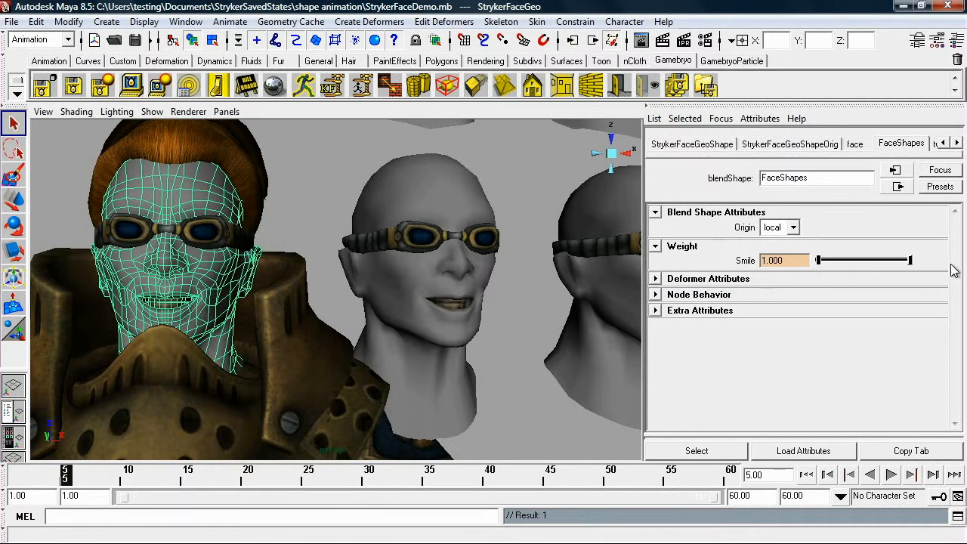
{"action": "right_click", "coordinate": [749, 260]}
{"action": "left_click", "coordinate": [718, 285]}
Step: Set the Smile weight back to 0.000 on frame 10 and key it
{"action": "left_click", "coordinate": [127, 475]}
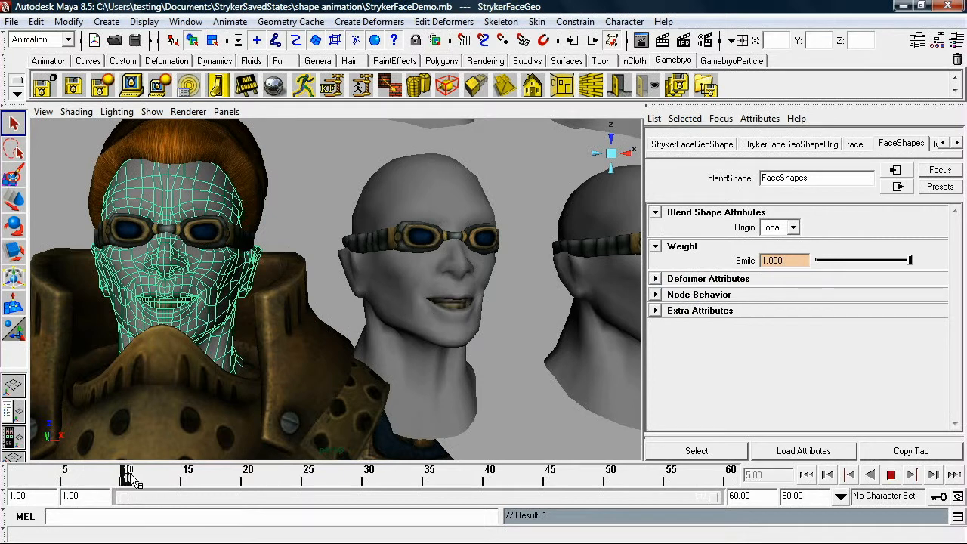
{"action": "left_click_drag", "start_coordinate": [910, 260], "coordinate": [748, 268]}
{"action": "right_click", "coordinate": [748, 268]}
{"action": "left_click", "coordinate": [688, 285]}
Step: Preview the scene in Gamebryo Asset Viewer, examining the face while scrubbing the animation to its end
{"action": "right_click_drag", "start_coordinate": [356, 266], "coordinate": [222, 121], "text": "alt"}
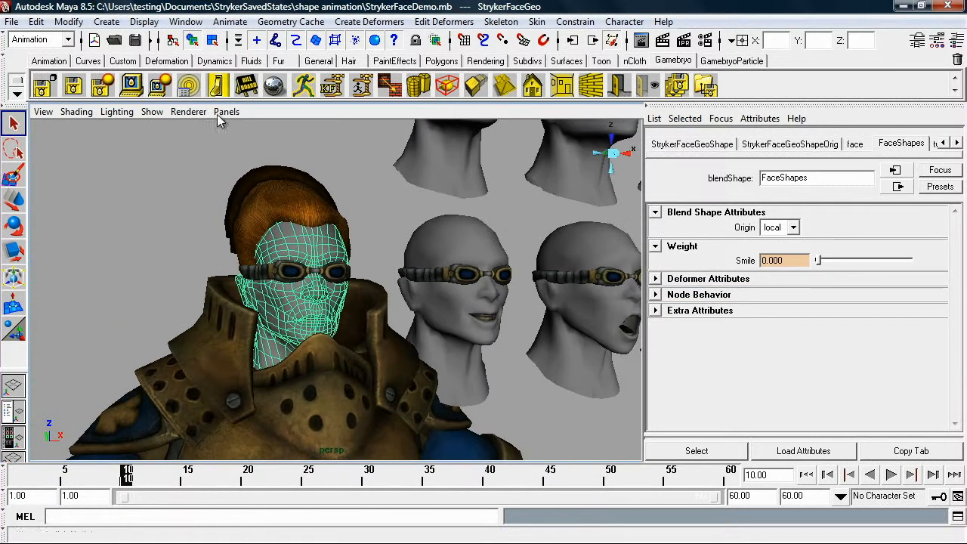
{"action": "left_click", "coordinate": [133, 88]}
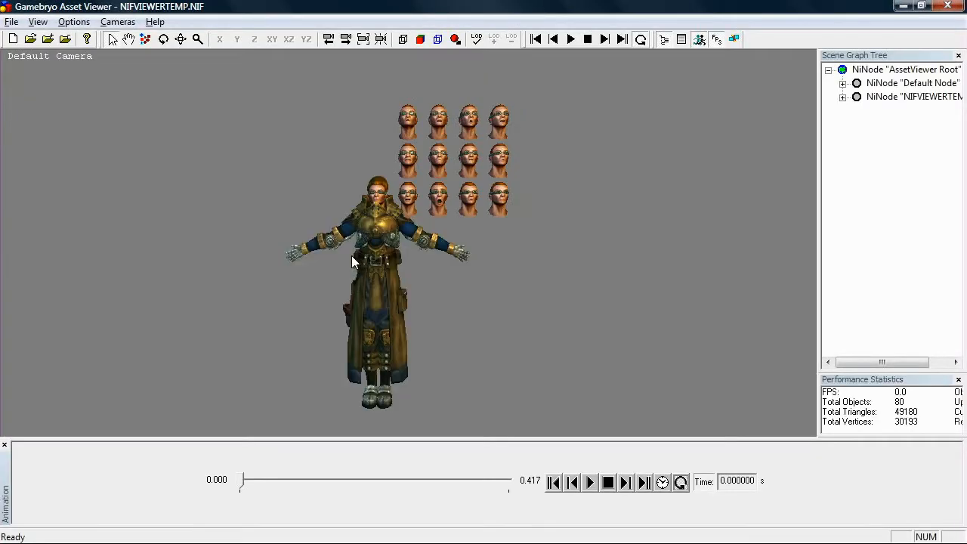
{"action": "middle_click_drag", "start_coordinate": [352, 255], "coordinate": [268, 407]}
{"action": "scroll", "coordinate": [427, 243], "scroll_direction": "up", "scroll_amount": 6}
{"action": "left_click_drag", "start_coordinate": [244, 483], "coordinate": [512, 480]}
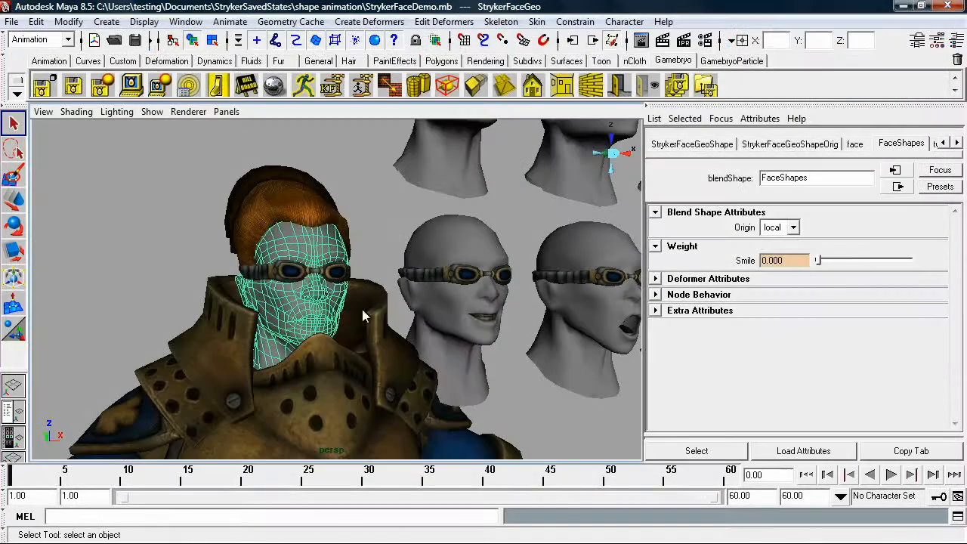
Step: Add the ten expression heads, excluding the first and last in the lowest row, as blend shape targets of the character's face
{"action": "left_click_drag", "start_coordinate": [423, 292], "coordinate": [391, 278], "text": "alt"}
{"action": "right_click_drag", "start_coordinate": [390, 278], "coordinate": [324, 300], "text": "alt"}
{"action": "left_click_drag", "start_coordinate": [324, 299], "coordinate": [370, 316], "text": "alt"}
{"action": "right_click_drag", "start_coordinate": [370, 316], "coordinate": [355, 321], "text": "alt"}
{"action": "left_click_drag", "start_coordinate": [355, 321], "coordinate": [335, 341], "text": "alt"}
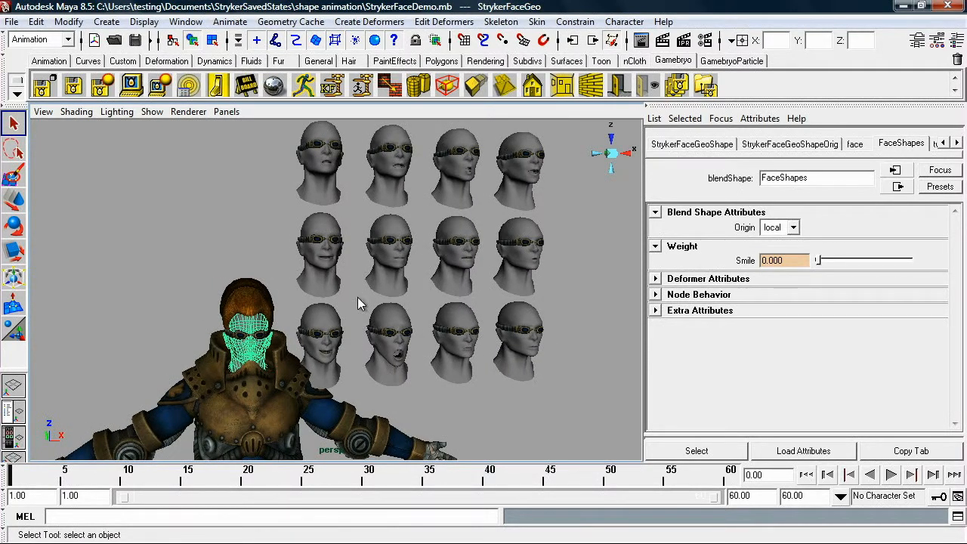
{"action": "left_click_drag", "start_coordinate": [414, 315], "coordinate": [454, 321]}
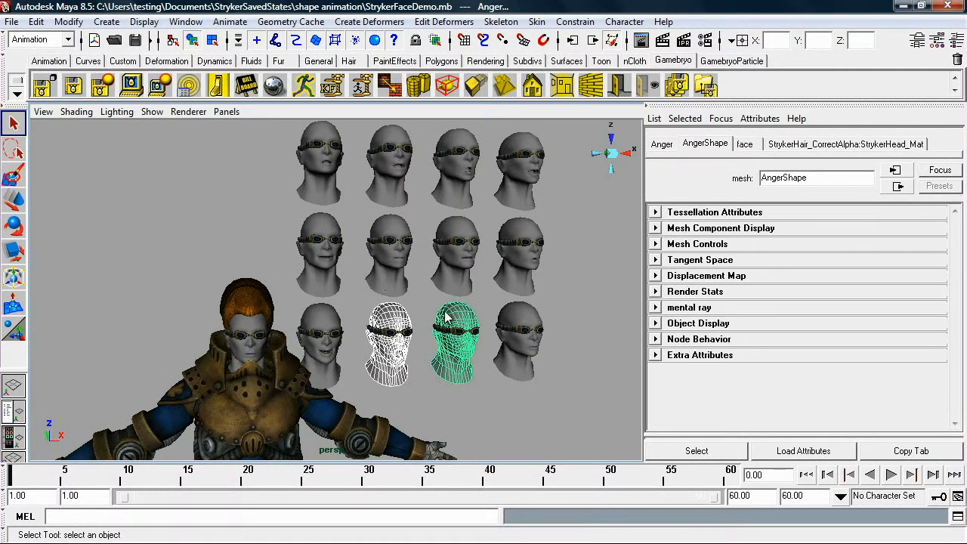
{"action": "left_click_drag", "start_coordinate": [315, 220], "coordinate": [536, 240], "text": "shift"}
{"action": "left_click_drag", "start_coordinate": [291, 148], "coordinate": [543, 177], "text": "shift"}
{"action": "middle_click_drag", "start_coordinate": [393, 335], "coordinate": [427, 320], "text": "alt"}
{"action": "left_click", "coordinate": [283, 313], "text": "shift"}
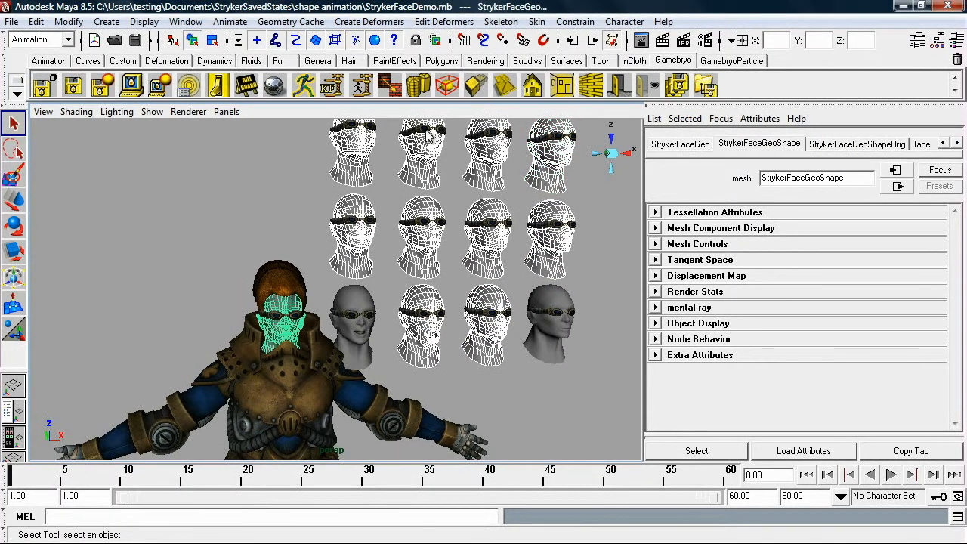
{"action": "left_click", "coordinate": [441, 23]}
{"action": "mouse_move", "coordinate": [462, 80]}
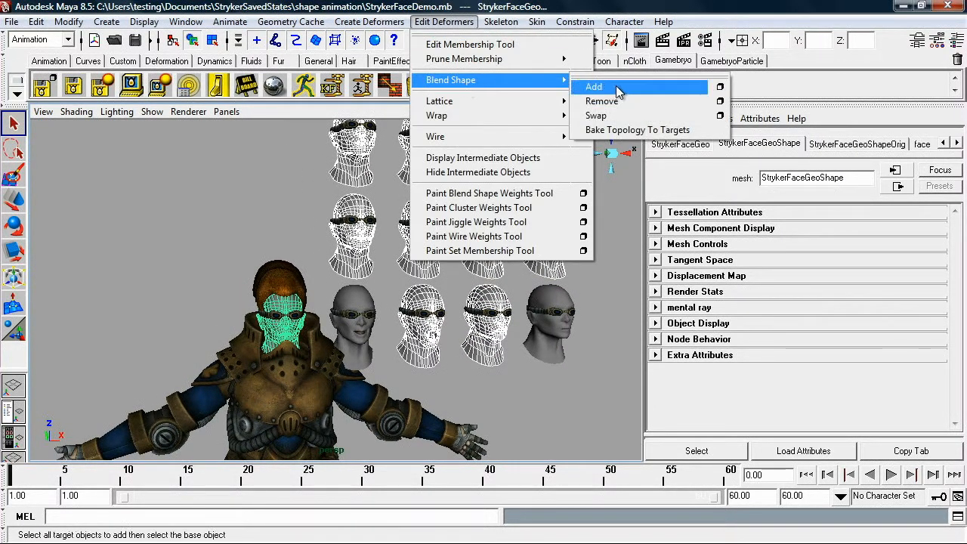
{"action": "left_click", "coordinate": [611, 88]}
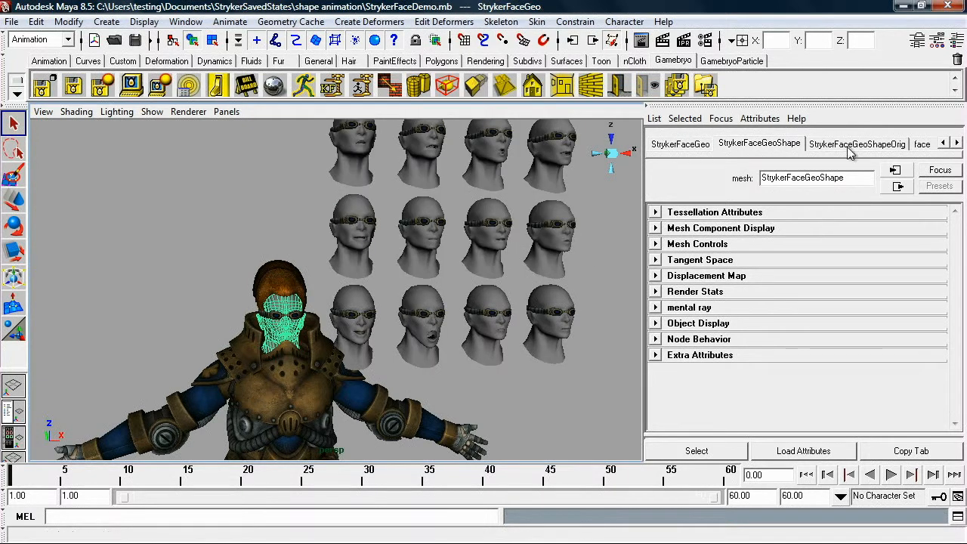
Step: Key the Shock weight at 0.000 on frame 5 in the face's FaceShapes attributes
{"action": "left_click", "coordinate": [957, 144]}
{"action": "left_click", "coordinate": [957, 144]}
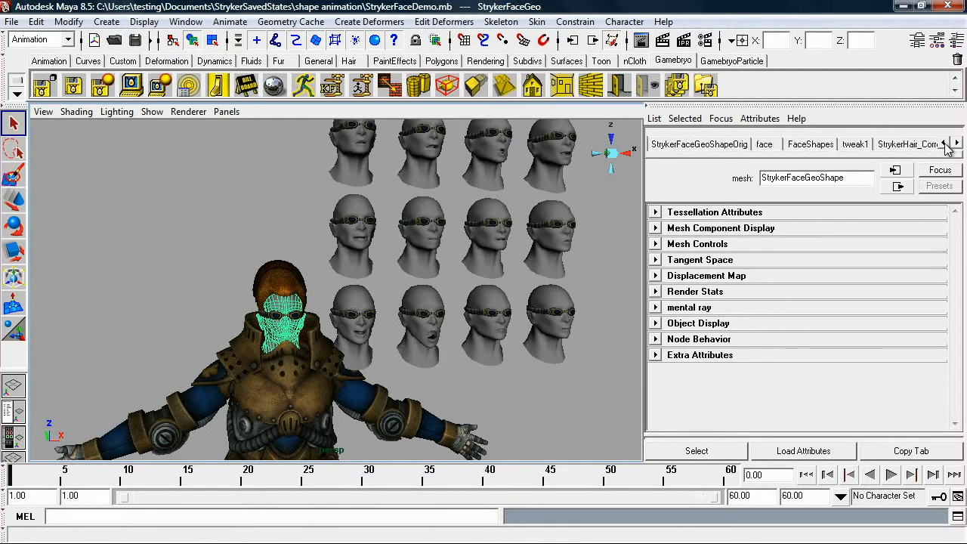
{"action": "left_click", "coordinate": [814, 145]}
{"action": "scroll", "coordinate": [796, 311], "scroll_direction": "down", "scroll_amount": 2}
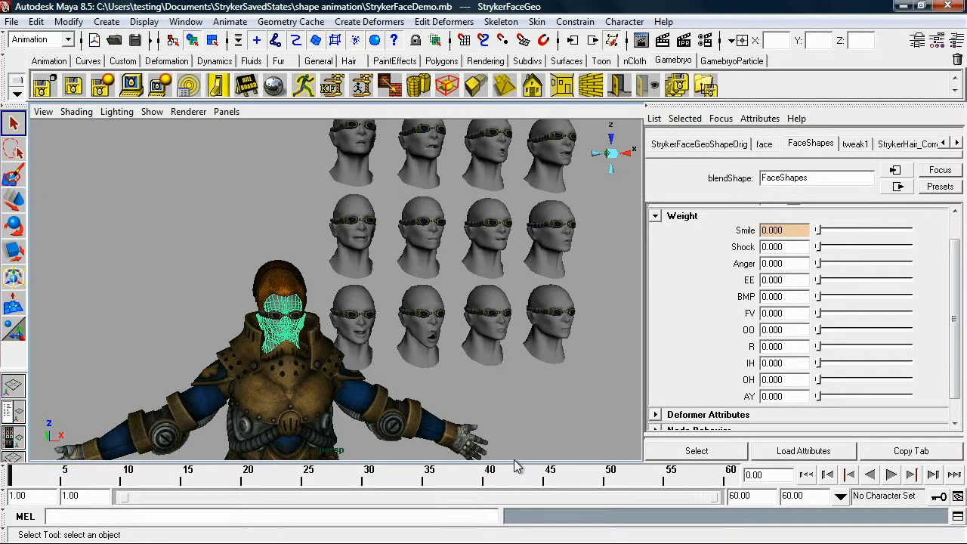
{"action": "left_click", "coordinate": [66, 473]}
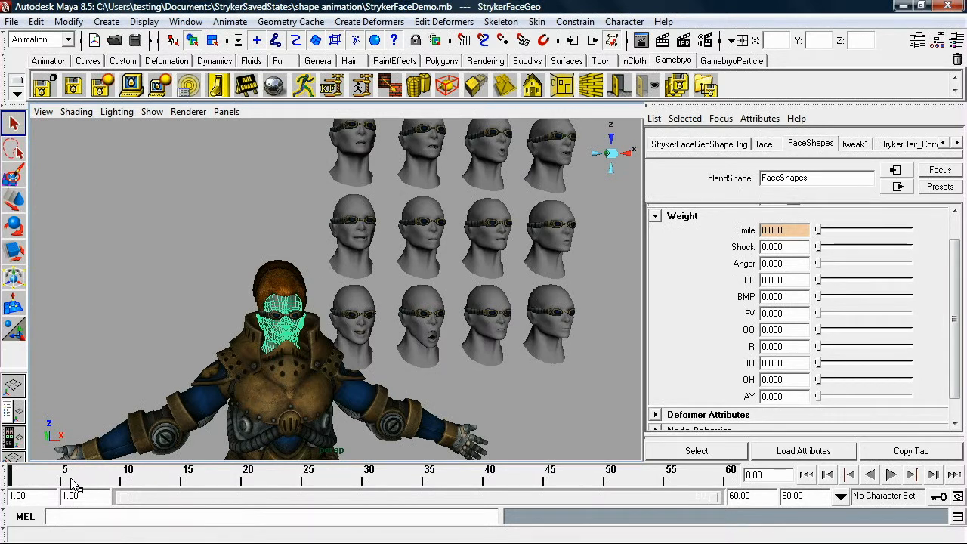
{"action": "left_click", "coordinate": [723, 273]}
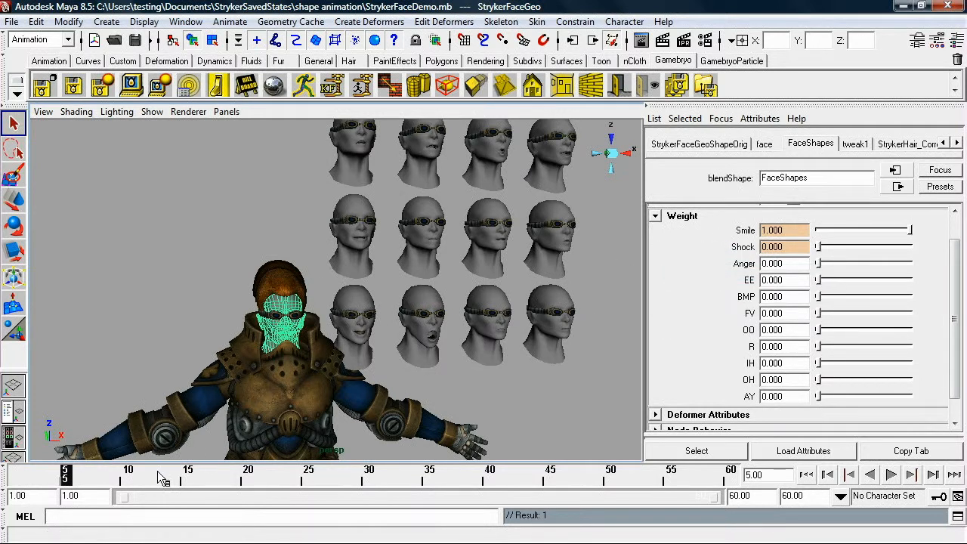
Step: On frame 10, key the Shock weight at 1.000 and the Anger weight at 0.000
{"action": "left_click", "coordinate": [129, 476]}
{"action": "left_click_drag", "start_coordinate": [817, 247], "coordinate": [912, 249]}
{"action": "right_click", "coordinate": [755, 252]}
{"action": "right_click", "coordinate": [745, 266]}
{"action": "left_click", "coordinate": [703, 291]}
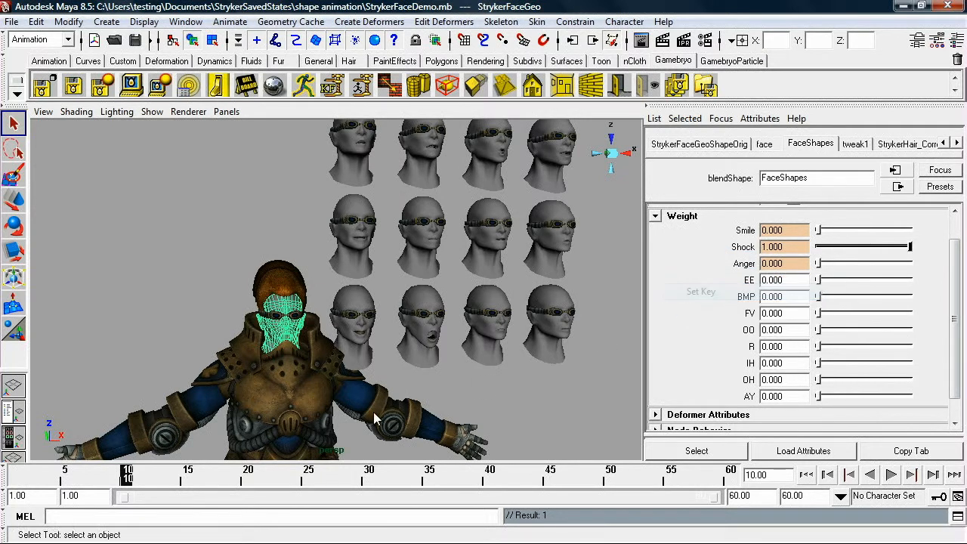
Step: On frame 15, key the weights with Shock at 0.000, Anger at 1.000 and EE at 0.000
{"action": "left_click", "coordinate": [188, 477]}
{"action": "left_click", "coordinate": [820, 253]}
{"action": "right_click", "coordinate": [745, 252]}
{"action": "left_click", "coordinate": [727, 276]}
{"action": "left_click", "coordinate": [819, 265]}
{"action": "left_click_drag", "start_coordinate": [841, 270], "coordinate": [960, 272]}
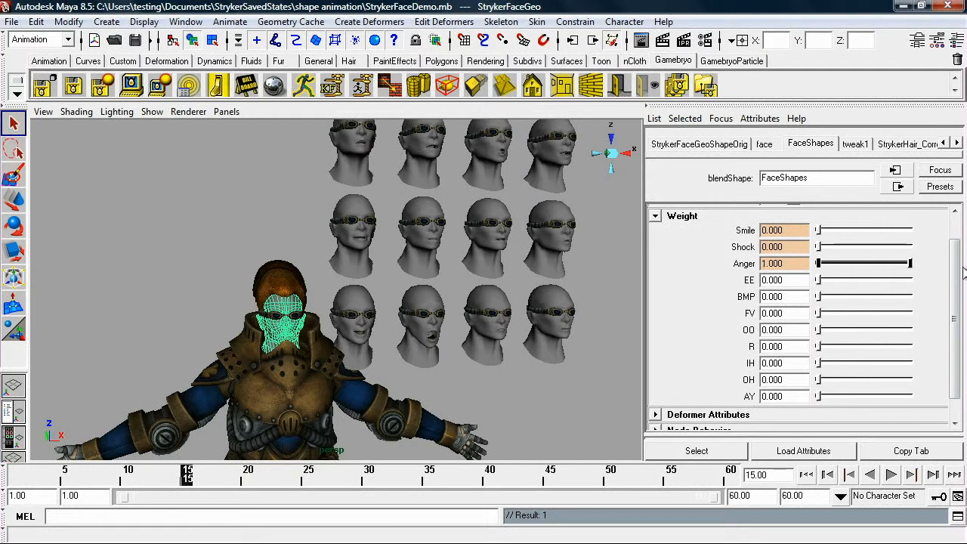
{"action": "right_click", "coordinate": [748, 281]}
{"action": "left_click", "coordinate": [707, 295]}
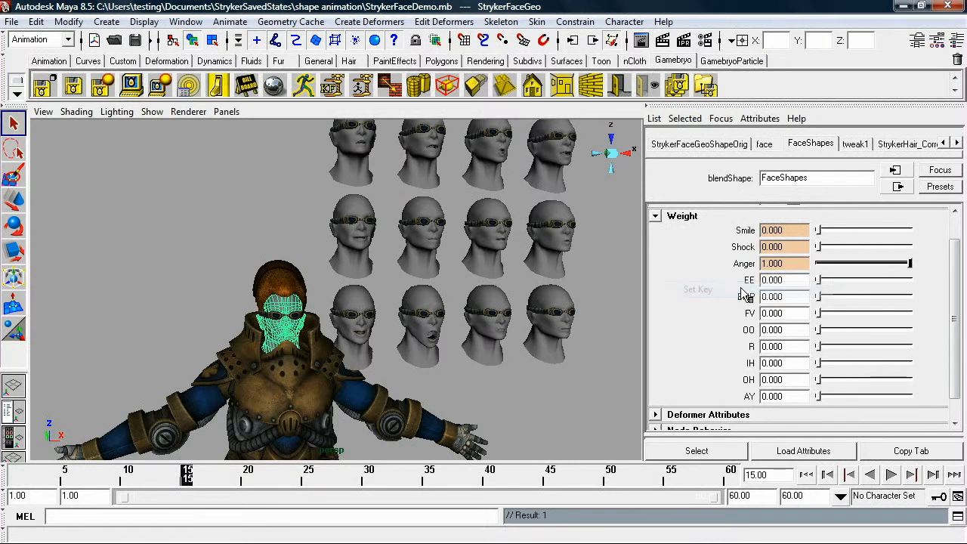
{"action": "right_click", "coordinate": [731, 311]}
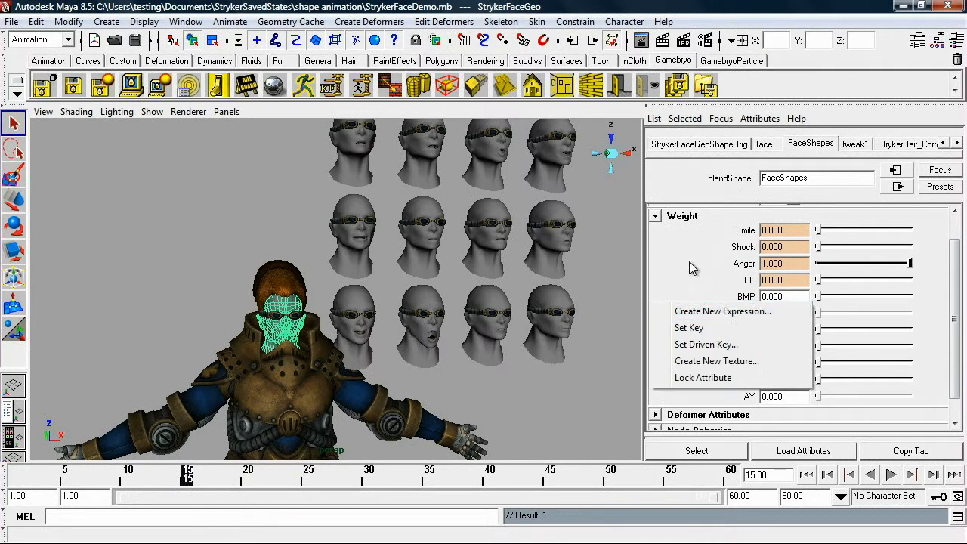
{"action": "left_click", "coordinate": [693, 228]}
Step: On frame 20, key the weights with Anger at 0.000, EE at 1.000 and BMP at 0.000
{"action": "left_click_drag", "start_coordinate": [205, 475], "coordinate": [248, 480]}
{"action": "left_click", "coordinate": [835, 265]}
{"action": "right_click", "coordinate": [742, 267]}
{"action": "left_click", "coordinate": [728, 295]}
{"action": "left_click_drag", "start_coordinate": [815, 281], "coordinate": [916, 281]}
{"action": "right_click", "coordinate": [747, 286]}
{"action": "left_click", "coordinate": [714, 309]}
{"action": "right_click", "coordinate": [748, 299]}
{"action": "left_click", "coordinate": [722, 322]}
Step: On frame 25, key the weights with EE at 0.000, BMP at 1.000 and FV at 0.000
{"action": "left_click", "coordinate": [308, 478]}
{"action": "left_click_drag", "start_coordinate": [853, 280], "coordinate": [930, 301]}
{"action": "right_click", "coordinate": [746, 280]}
{"action": "left_click", "coordinate": [729, 305]}
{"action": "right_click", "coordinate": [738, 292]}
{"action": "key", "text": "Escape"}
{"action": "right_click", "coordinate": [745, 299]}
{"action": "left_click", "coordinate": [725, 327]}
{"action": "right_click", "coordinate": [744, 312]}
{"action": "left_click", "coordinate": [706, 339]}
{"action": "key", "text": "alt+v"}
Step: On frame 30, key the weights with BMP at 0.000, FV at 1.000 and OO at 0.000
{"action": "left_click_drag", "start_coordinate": [356, 477], "coordinate": [367, 477]}
{"action": "left_click_drag", "start_coordinate": [837, 295], "coordinate": [940, 324]}
{"action": "right_click", "coordinate": [740, 299]}
{"action": "left_click", "coordinate": [759, 319]}
{"action": "right_click", "coordinate": [750, 320]}
{"action": "left_click", "coordinate": [691, 341]}
{"action": "right_click", "coordinate": [748, 330]}
{"action": "left_click", "coordinate": [695, 357]}
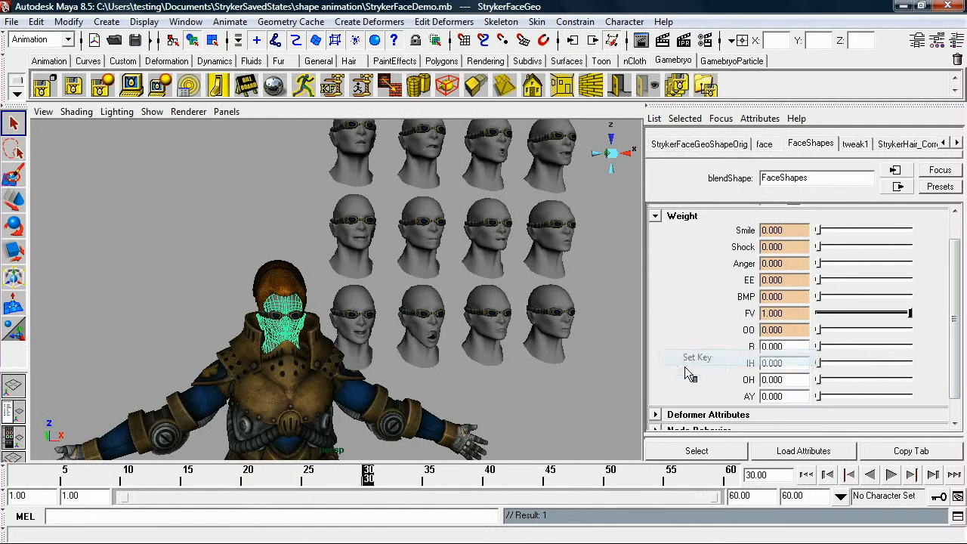
Step: On frame 35, key the weights with FV at 0.000, OO at 1.000 and R at 0.000
{"action": "left_click", "coordinate": [429, 476]}
{"action": "right_click", "coordinate": [771, 320]}
{"action": "left_click", "coordinate": [691, 341]}
{"action": "left_click_drag", "start_coordinate": [817, 330], "coordinate": [918, 340]}
{"action": "right_click", "coordinate": [753, 333]}
{"action": "left_click", "coordinate": [695, 354]}
{"action": "right_click", "coordinate": [750, 345]}
{"action": "left_click", "coordinate": [695, 372]}
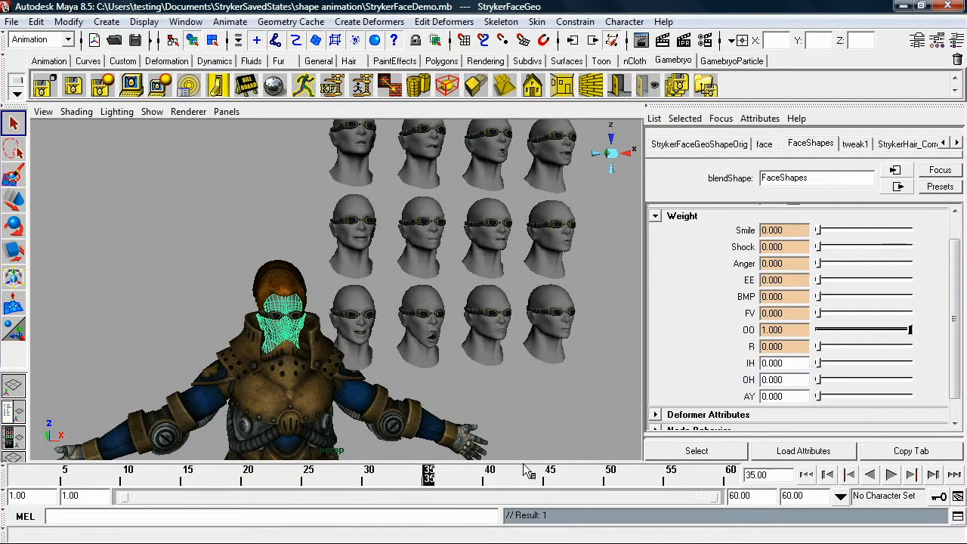
Step: On frame 40, key the weights with OO at 0.000, R at 1.000 and IH at 0.000
{"action": "left_click", "coordinate": [489, 475]}
{"action": "right_click", "coordinate": [746, 332]}
{"action": "left_click", "coordinate": [738, 359]}
{"action": "left_click_drag", "start_coordinate": [817, 346], "coordinate": [913, 347]}
{"action": "right_click", "coordinate": [750, 348]}
{"action": "left_click", "coordinate": [695, 371]}
{"action": "right_click", "coordinate": [748, 364]}
{"action": "left_click", "coordinate": [711, 388]}
Step: On frame 45, key the weights with R at 0.000, IH at 1.000 and OH at 0.000
{"action": "left_click_drag", "start_coordinate": [527, 477], "coordinate": [550, 478]}
{"action": "right_click", "coordinate": [748, 347]}
{"action": "left_click", "coordinate": [736, 378]}
{"action": "left_click_drag", "start_coordinate": [820, 363], "coordinate": [913, 363]}
{"action": "right_click", "coordinate": [765, 364]}
{"action": "left_click", "coordinate": [697, 387]}
{"action": "right_click", "coordinate": [749, 380]}
{"action": "left_click", "coordinate": [697, 404]}
Step: On frame 50, key the IH weight at 0.000 and the OH weight at 1.000
{"action": "left_click", "coordinate": [608, 479]}
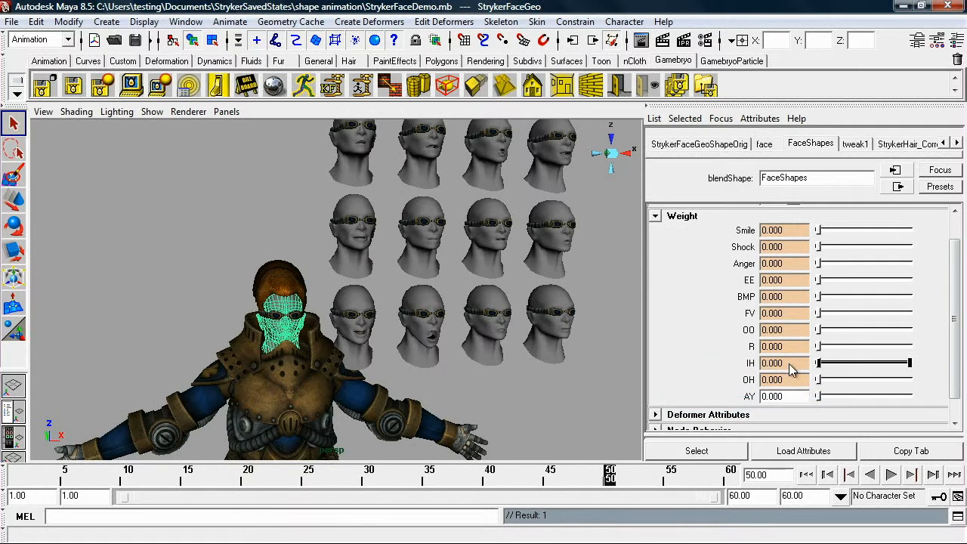
{"action": "right_click", "coordinate": [743, 369]}
{"action": "left_click", "coordinate": [702, 391]}
{"action": "left_click_drag", "start_coordinate": [817, 379], "coordinate": [912, 379]}
{"action": "right_click", "coordinate": [748, 383]}
{"action": "left_click", "coordinate": [734, 408]}
{"action": "right_click", "coordinate": [742, 398]}
{"action": "left_click", "coordinate": [757, 408]}
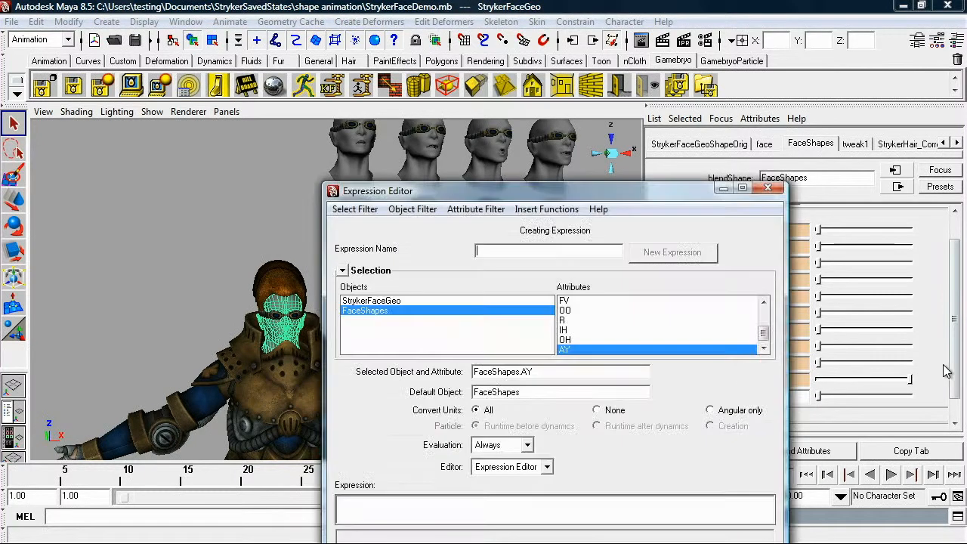
{"action": "left_click", "coordinate": [769, 188]}
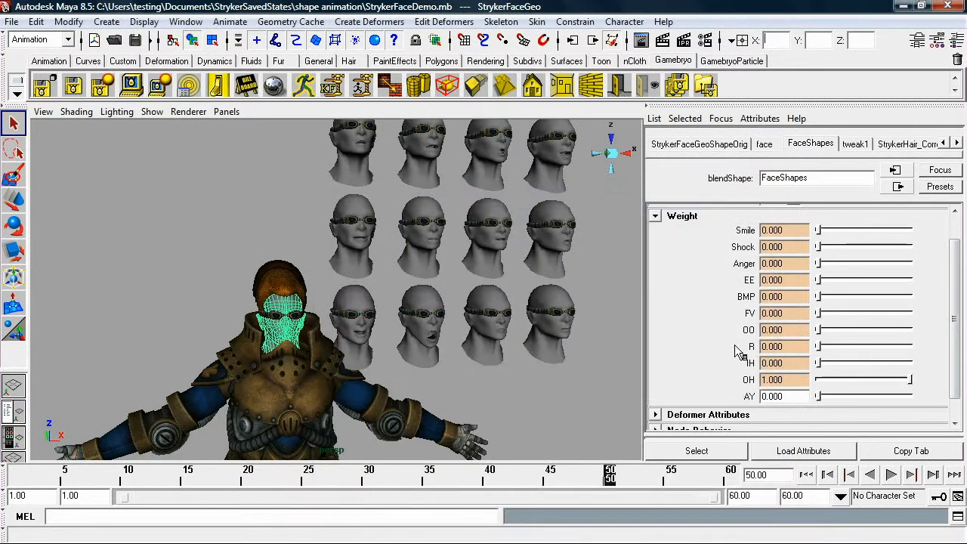
Step: Key the AY weight at 0.000 on frame 50
{"action": "right_click", "coordinate": [749, 400]}
{"action": "left_click", "coordinate": [752, 421]}
{"action": "scroll", "coordinate": [944, 408], "scroll_direction": "down", "scroll_amount": 1}
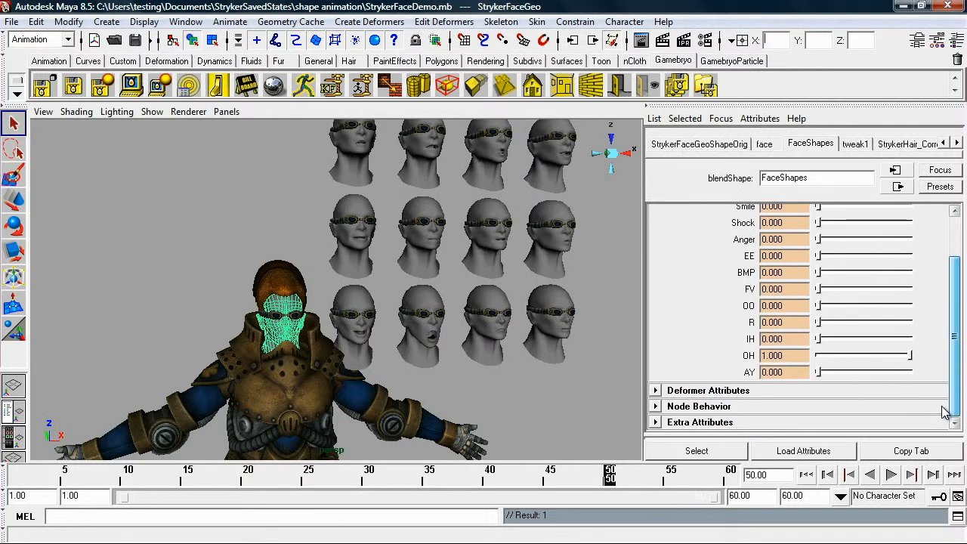
Step: On frame 55, key the OH weight at 0.000 and the AY weight at 1.000
{"action": "left_click", "coordinate": [669, 474]}
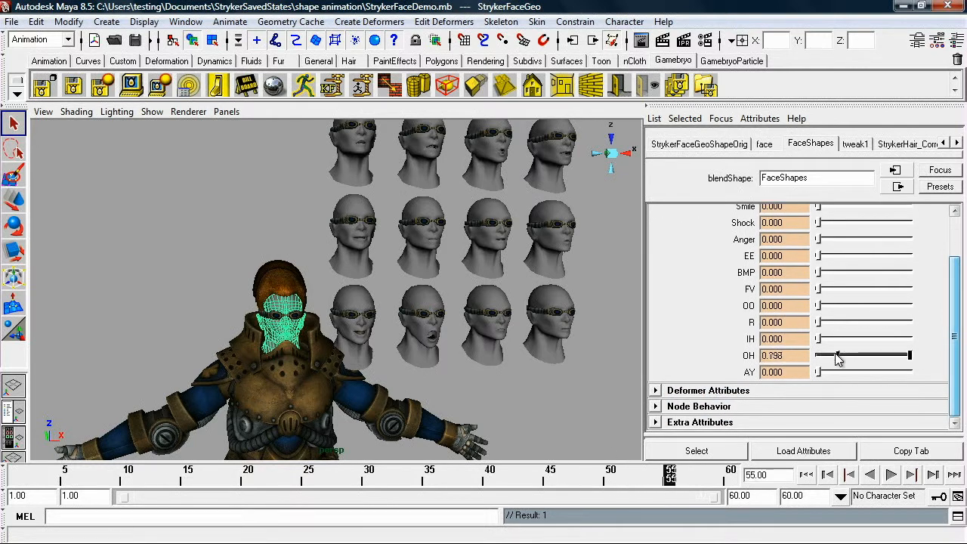
{"action": "right_click", "coordinate": [749, 358]}
{"action": "left_click", "coordinate": [822, 371]}
{"action": "right_click", "coordinate": [750, 373]}
{"action": "left_click", "coordinate": [736, 399]}
Step: Set the AY weight back to 0.000 on frame 60 and key it
{"action": "left_click_drag", "start_coordinate": [708, 479], "coordinate": [743, 466]}
{"action": "left_click", "coordinate": [824, 371]}
{"action": "right_click", "coordinate": [754, 375]}
{"action": "left_click", "coordinate": [702, 394]}
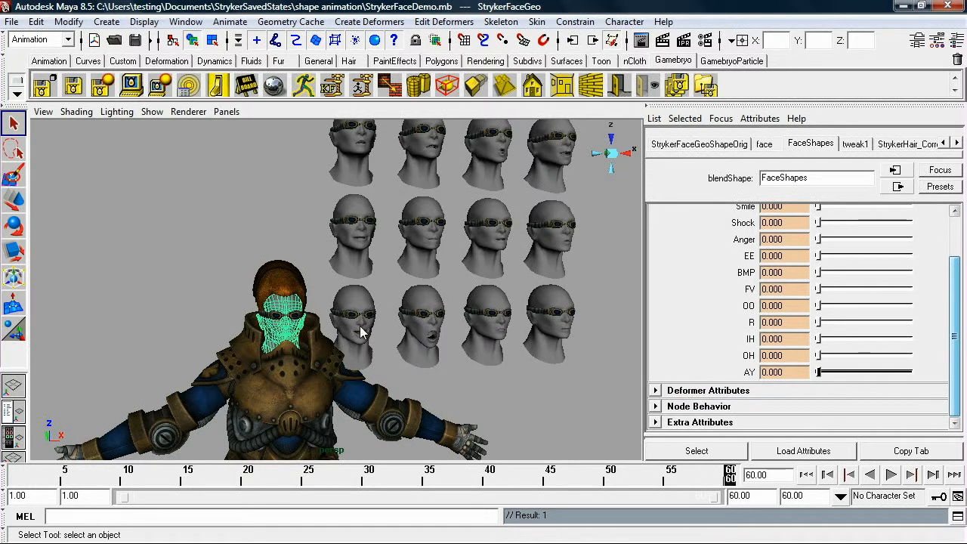
Step: Play back the facial animation with the character's face framed close up
{"action": "right_click_drag", "start_coordinate": [468, 286], "coordinate": [511, 287], "text": "alt"}
{"action": "middle_click_drag", "start_coordinate": [300, 303], "coordinate": [437, 246], "text": "alt"}
{"action": "right_click_drag", "start_coordinate": [442, 261], "coordinate": [507, 261], "text": "alt"}
{"action": "middle_click_drag", "start_coordinate": [411, 264], "coordinate": [374, 287], "text": "alt"}
{"action": "right_click_drag", "start_coordinate": [373, 287], "coordinate": [439, 275], "text": "alt"}
{"action": "middle_click_drag", "start_coordinate": [441, 273], "coordinate": [380, 283], "text": "alt"}
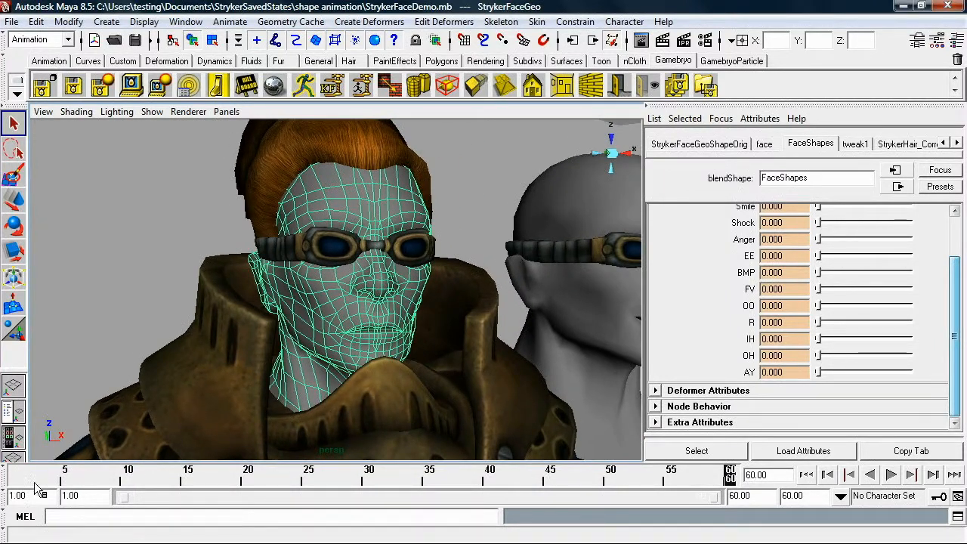
{"action": "key", "text": "alt+v"}
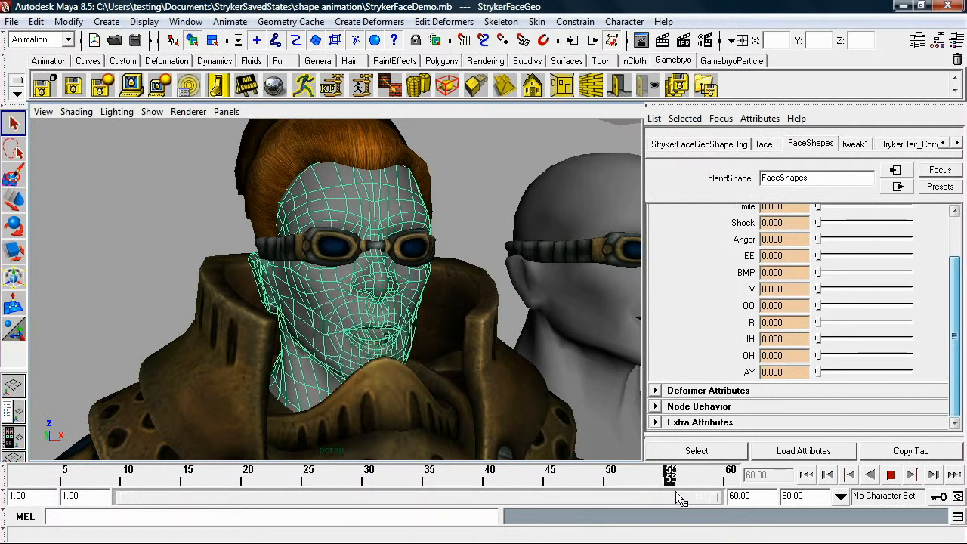
Step: Switch to the Persp/Outliner layout and hide the blendshapes group containing the target heads
{"action": "left_click", "coordinate": [11, 412]}
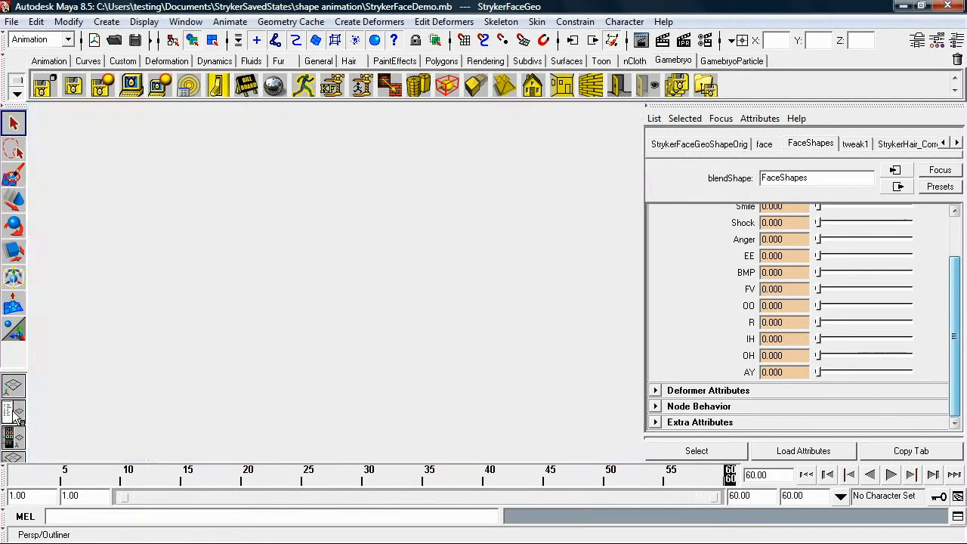
{"action": "key", "text": "a"}
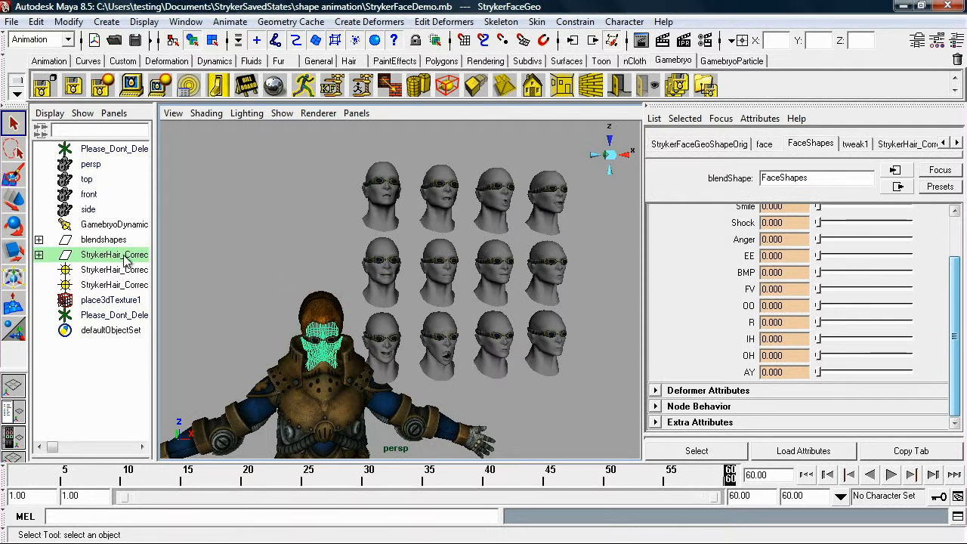
{"action": "left_click", "coordinate": [106, 240]}
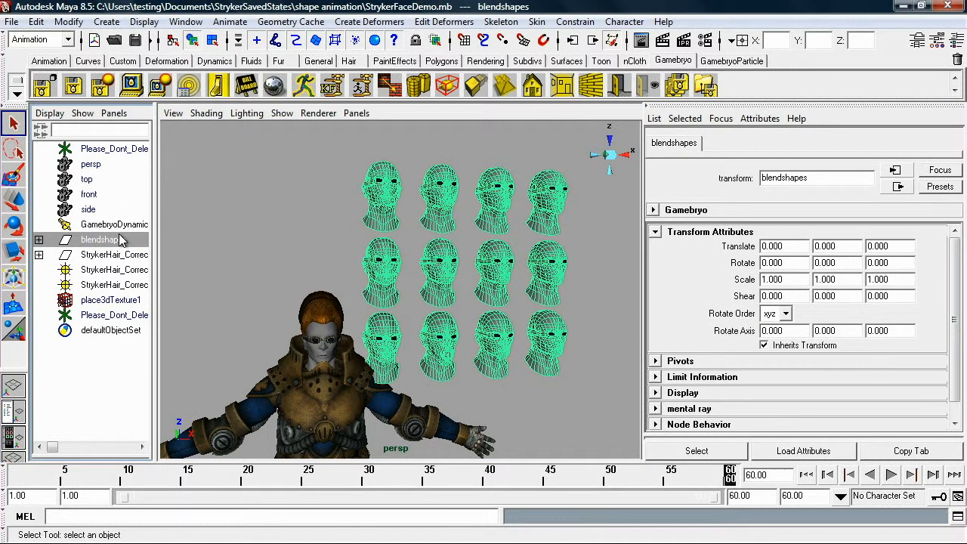
{"action": "key", "text": "ctrl+h"}
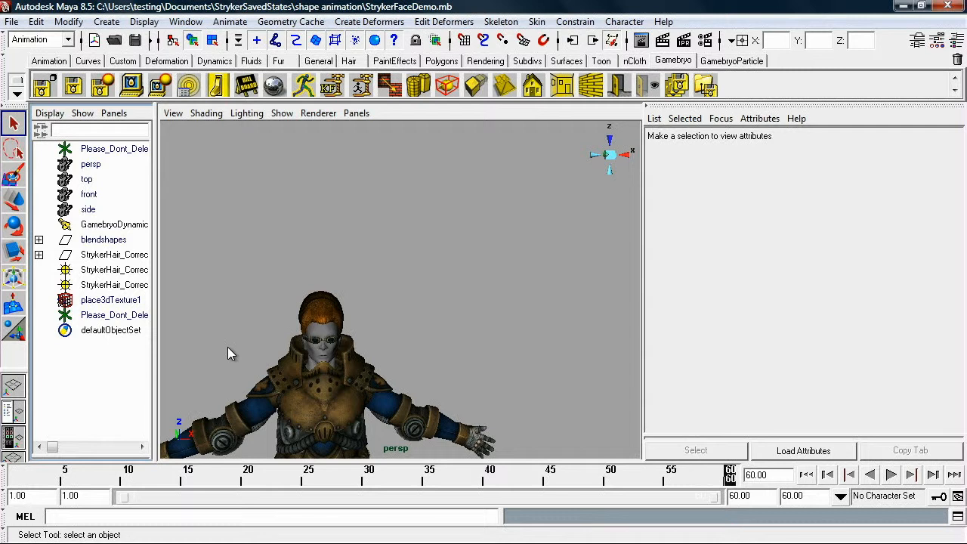
Step: Select the character's face mesh and examine the head and upper body up close
{"action": "left_click", "coordinate": [318, 337]}
{"action": "right_click_drag", "start_coordinate": [325, 333], "coordinate": [394, 314], "text": "alt"}
{"action": "middle_click_drag", "start_coordinate": [394, 313], "coordinate": [438, 261], "text": "alt"}
{"action": "right_click_drag", "start_coordinate": [439, 261], "coordinate": [434, 321], "text": "alt"}
{"action": "middle_click_drag", "start_coordinate": [434, 320], "coordinate": [445, 280], "text": "alt"}
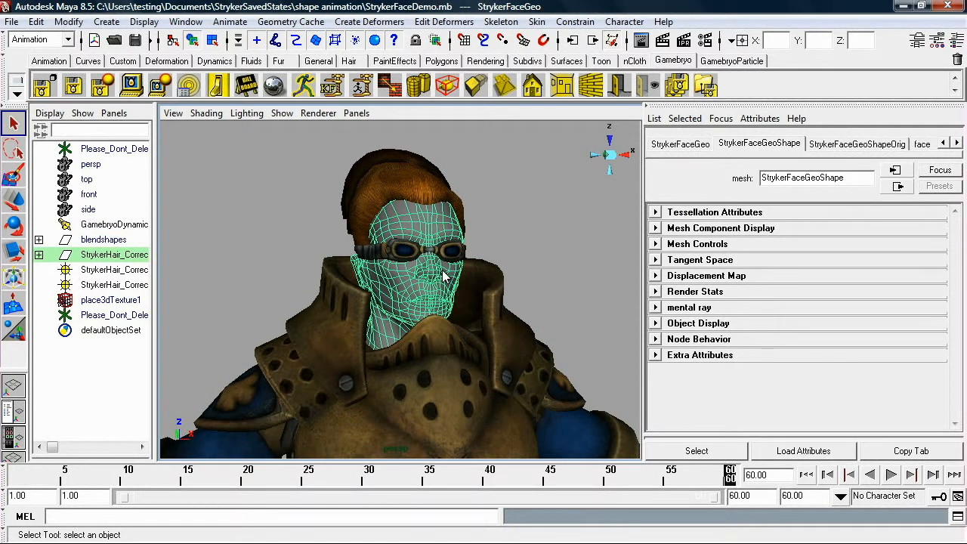
{"action": "left_click_drag", "start_coordinate": [341, 332], "coordinate": [382, 284], "text": "alt"}
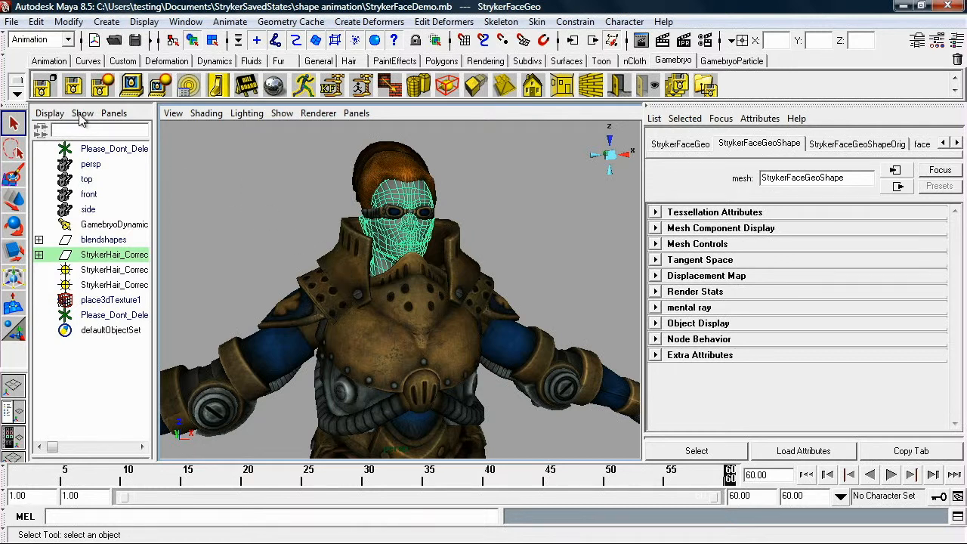
Step: Preview the scene in Gamebryo Asset Viewer, examining the face up close while scrubbing the animation timeline
{"action": "left_click", "coordinate": [133, 87]}
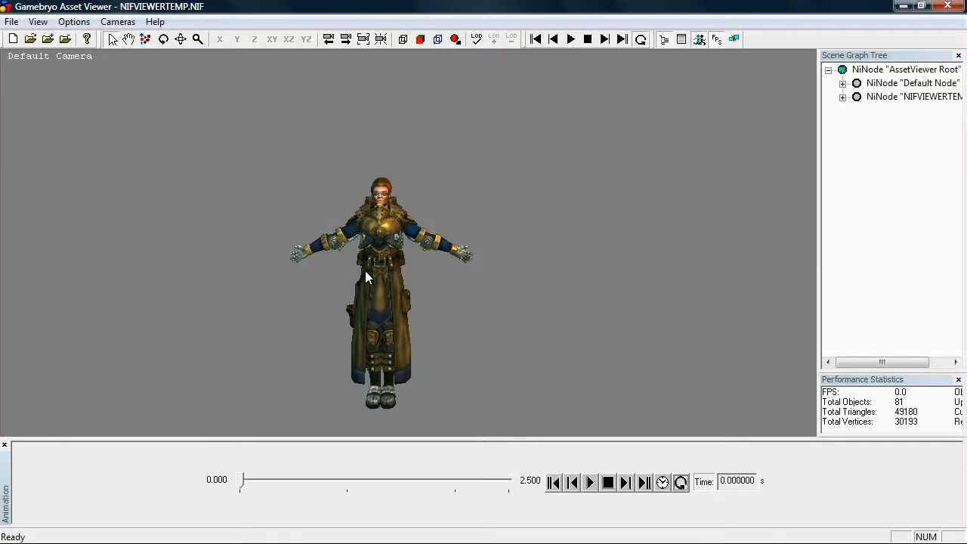
{"action": "left_click_drag", "start_coordinate": [372, 269], "coordinate": [424, 271], "text": "alt"}
{"action": "right_click_drag", "start_coordinate": [423, 271], "coordinate": [464, 265], "text": "alt"}
{"action": "middle_click_drag", "start_coordinate": [465, 265], "coordinate": [460, 284], "text": "alt"}
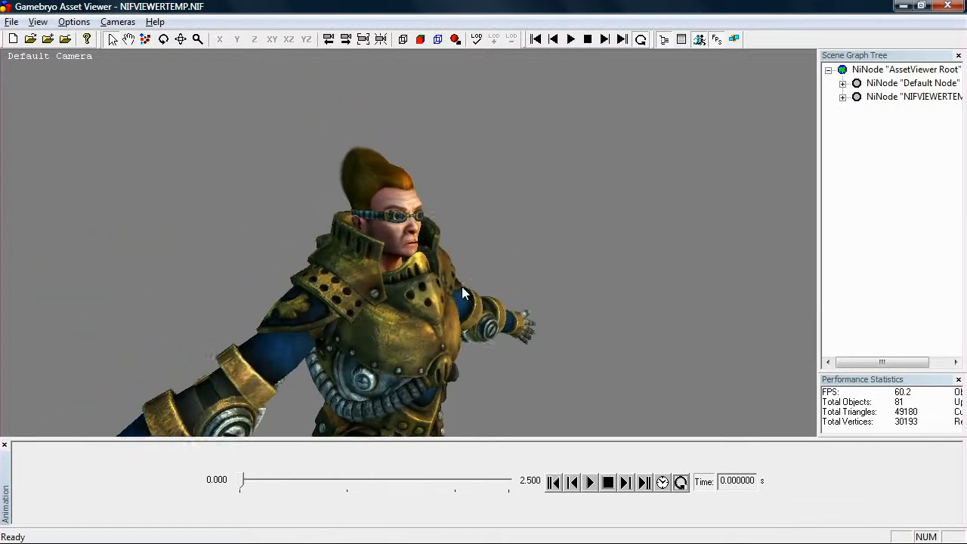
{"action": "left_click_drag", "start_coordinate": [460, 284], "coordinate": [433, 277], "text": "alt"}
{"action": "right_click_drag", "start_coordinate": [433, 276], "coordinate": [411, 285], "text": "alt"}
{"action": "left_click_drag", "start_coordinate": [411, 286], "coordinate": [388, 324], "text": "alt"}
{"action": "left_click_drag", "start_coordinate": [244, 482], "coordinate": [223, 491]}
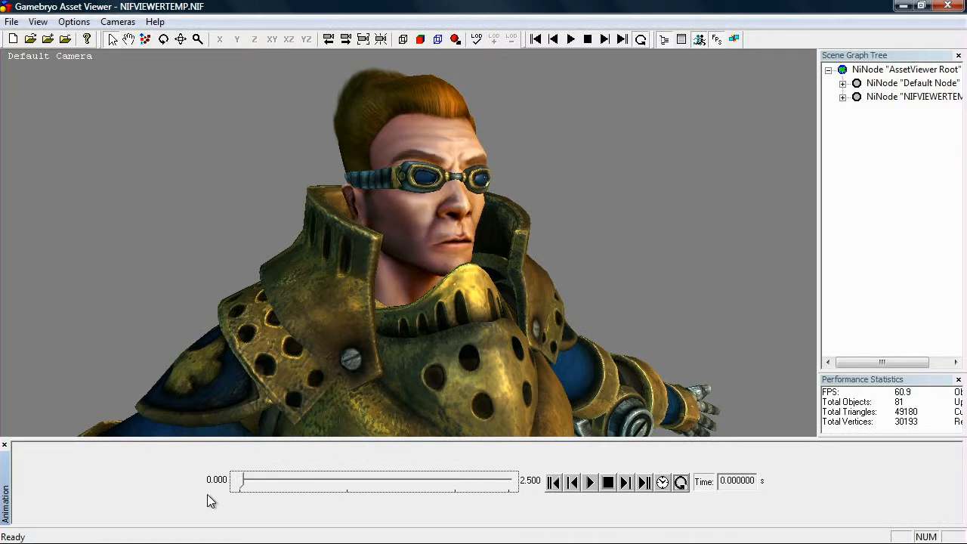